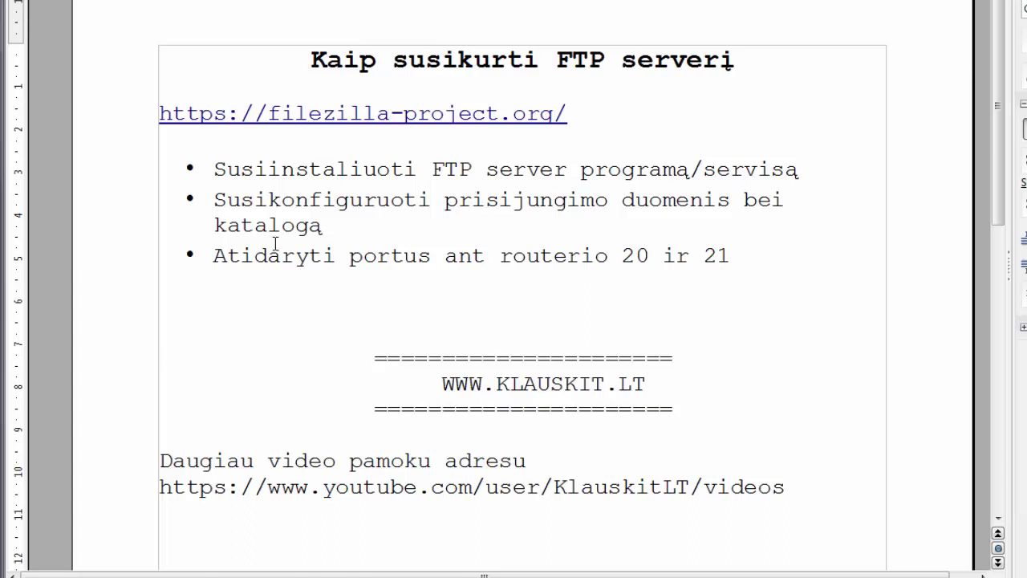
Highlight the installation step text and the router port numbers 20 and 21 in the outline
drag(388, 168, 616, 170)
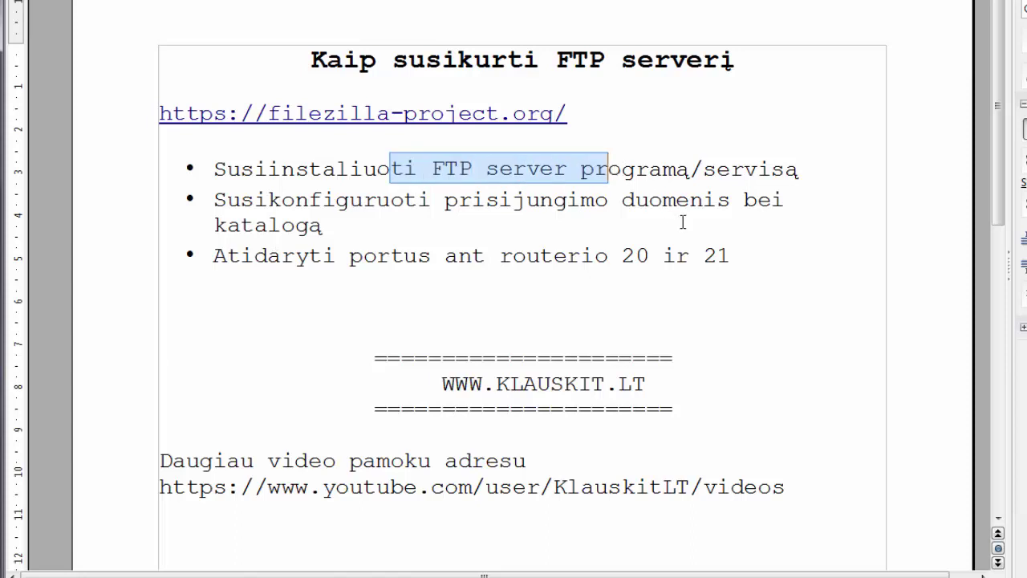
click(682, 223)
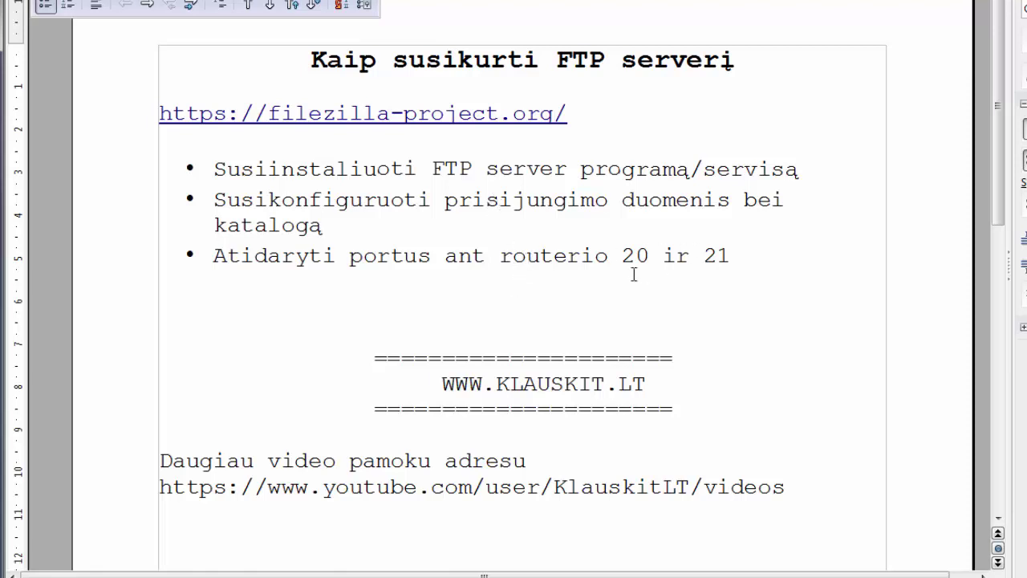
drag(610, 255, 769, 273)
click(777, 278)
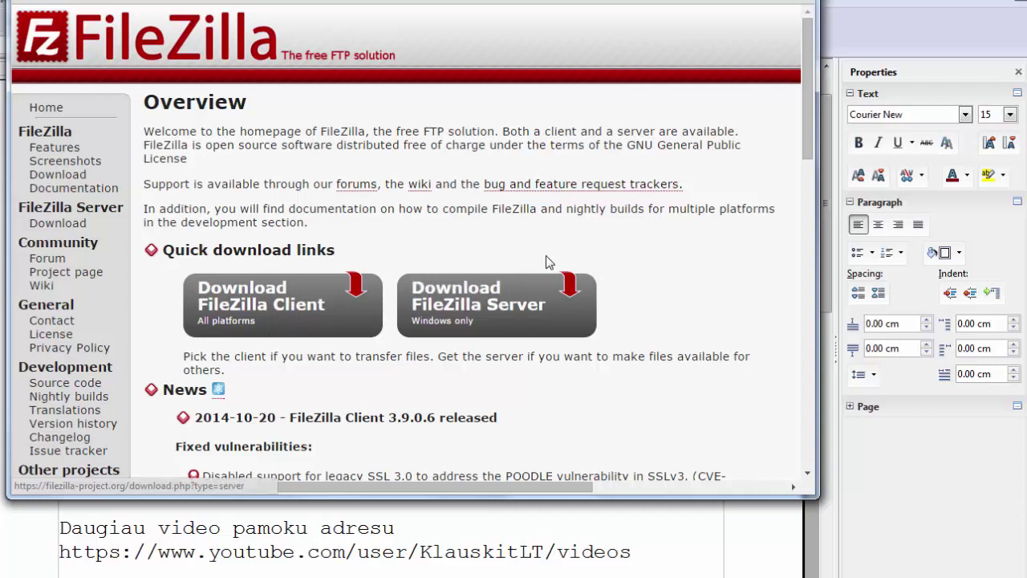
Launch the FileZilla_Server-0_9_47.exe installer from the downloads folder and allow it to run
click(743, 1)
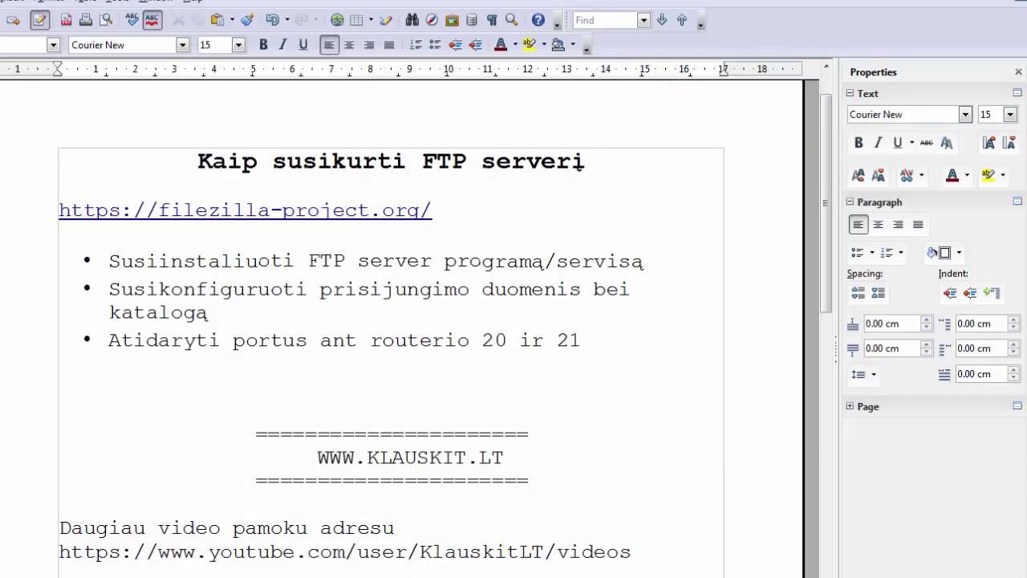
click(89, 577)
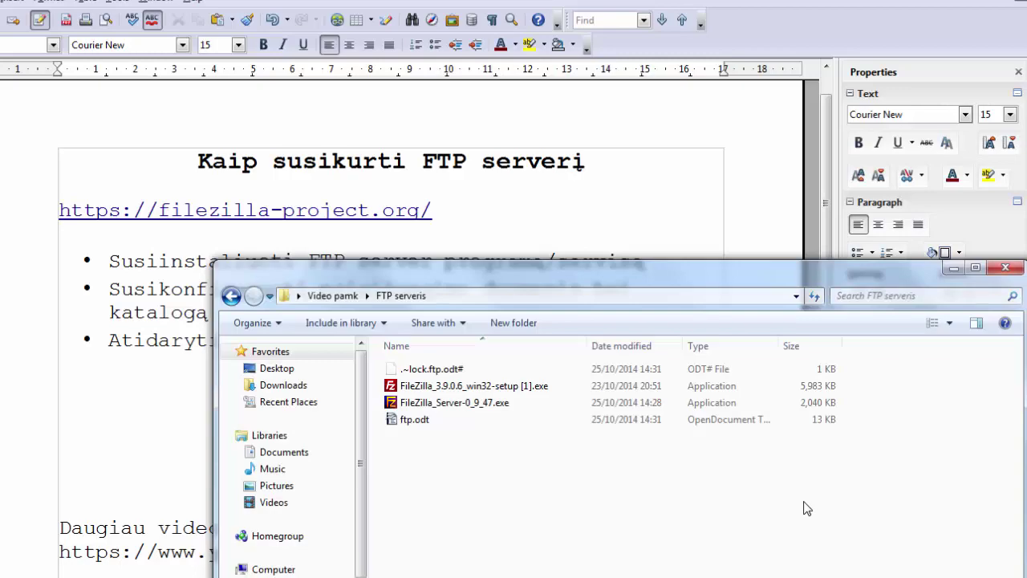
double_click(484, 403)
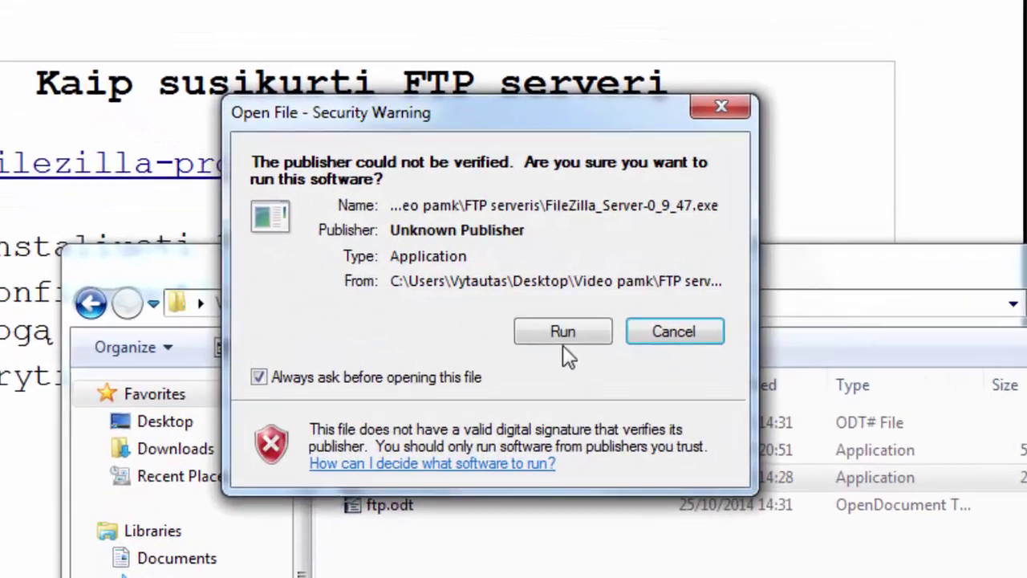
click(545, 326)
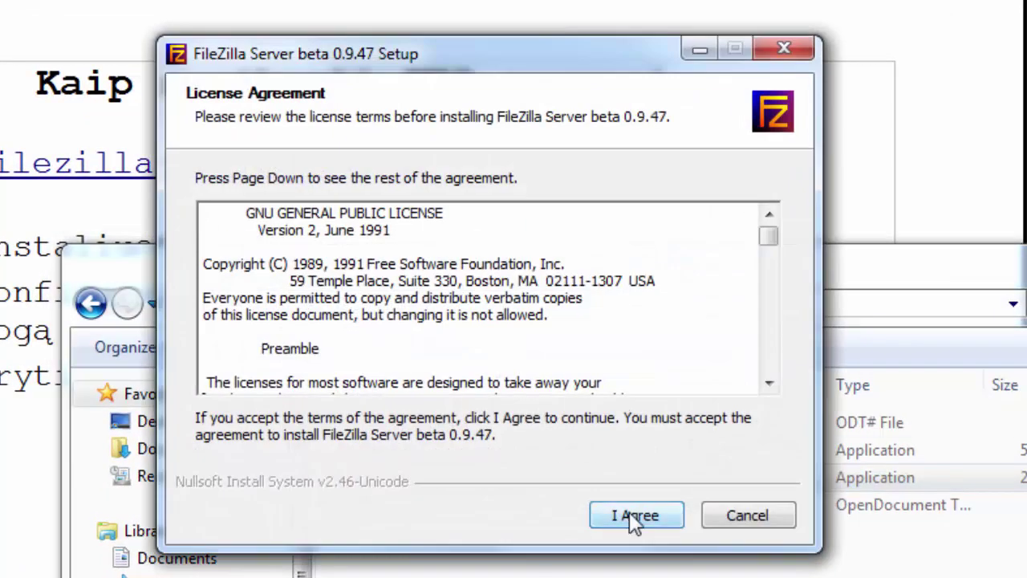
Accept the GNU GPL licence, keeping the standard components and default install folder
click(633, 517)
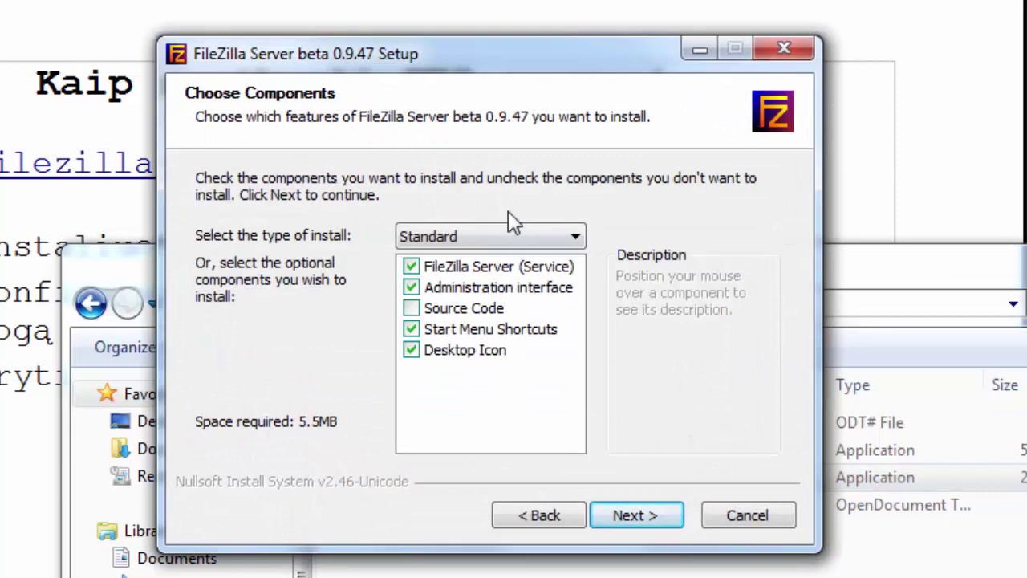
click(655, 520)
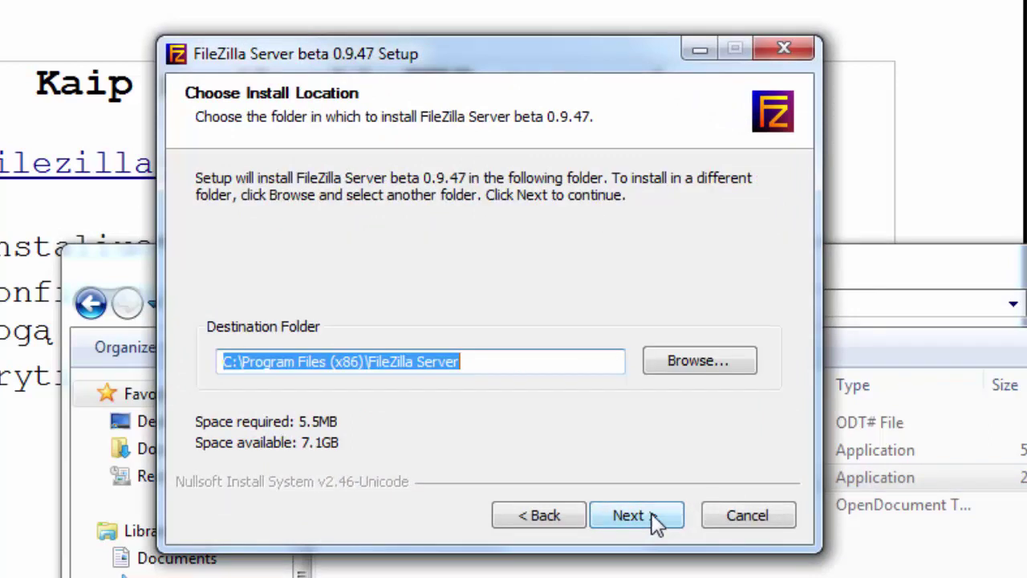
click(655, 518)
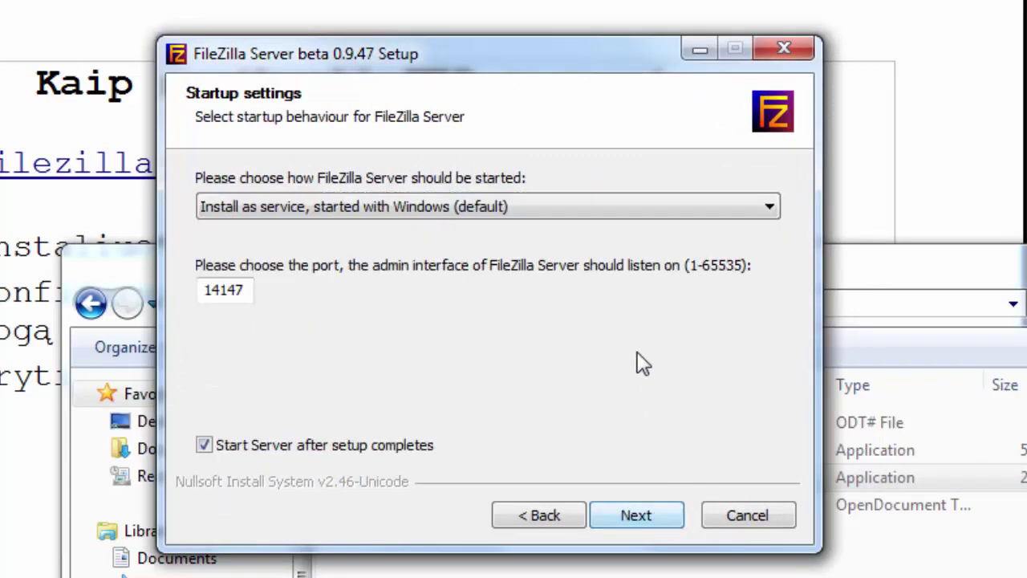
Keep the start-with-Windows service on admin port 14147, install, and finish setup
click(581, 206)
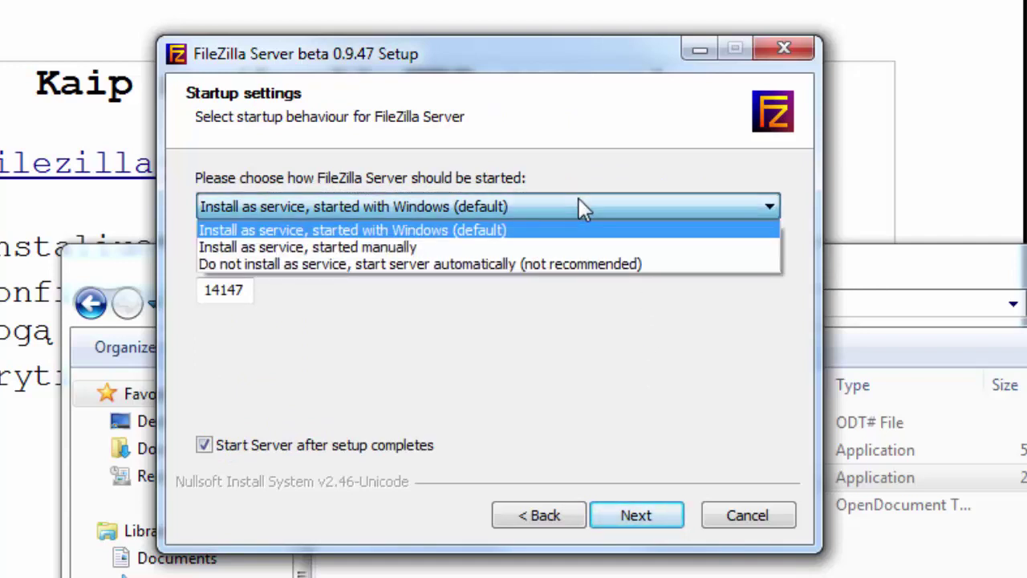
click(352, 225)
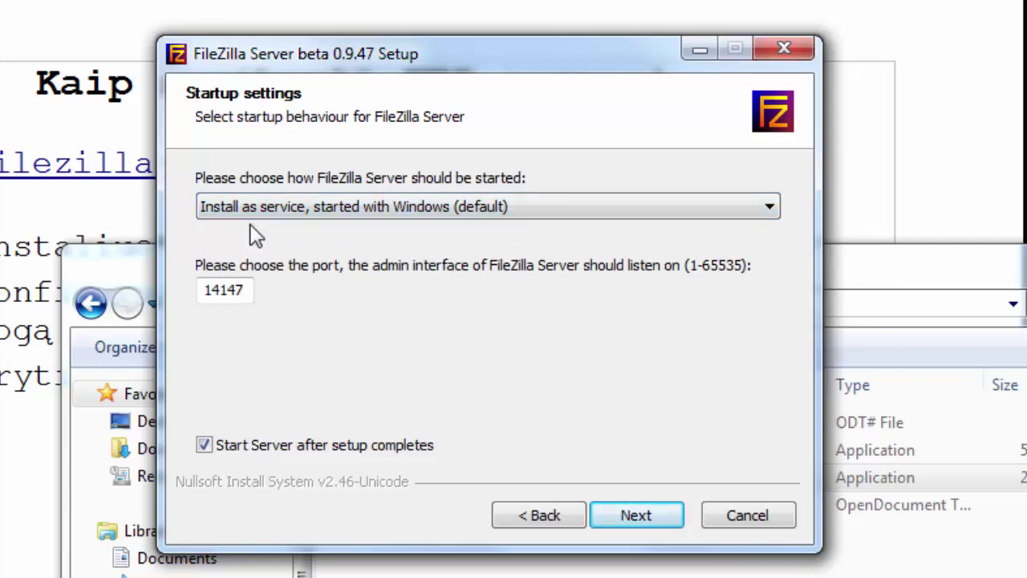
click(291, 213)
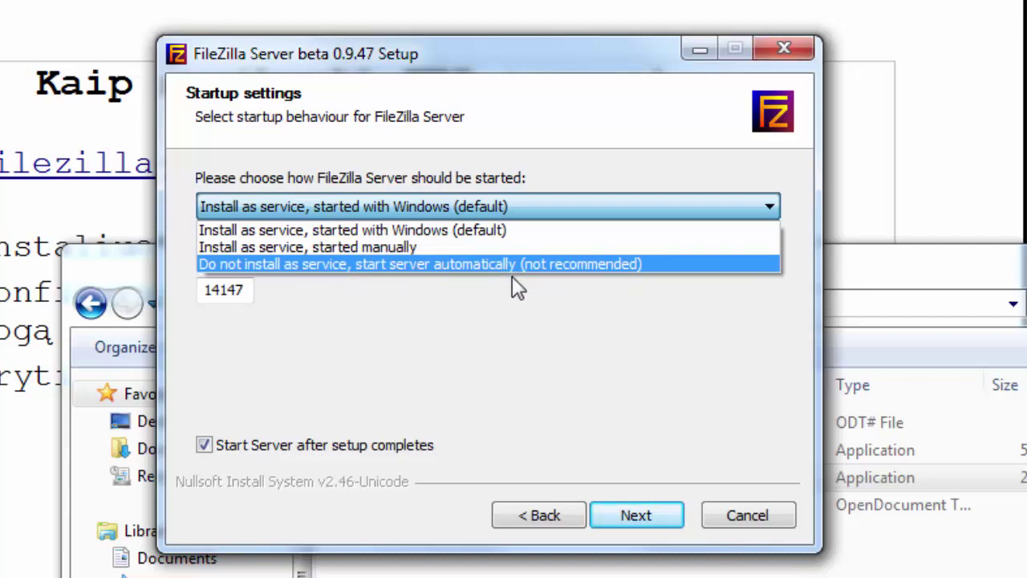
click(507, 392)
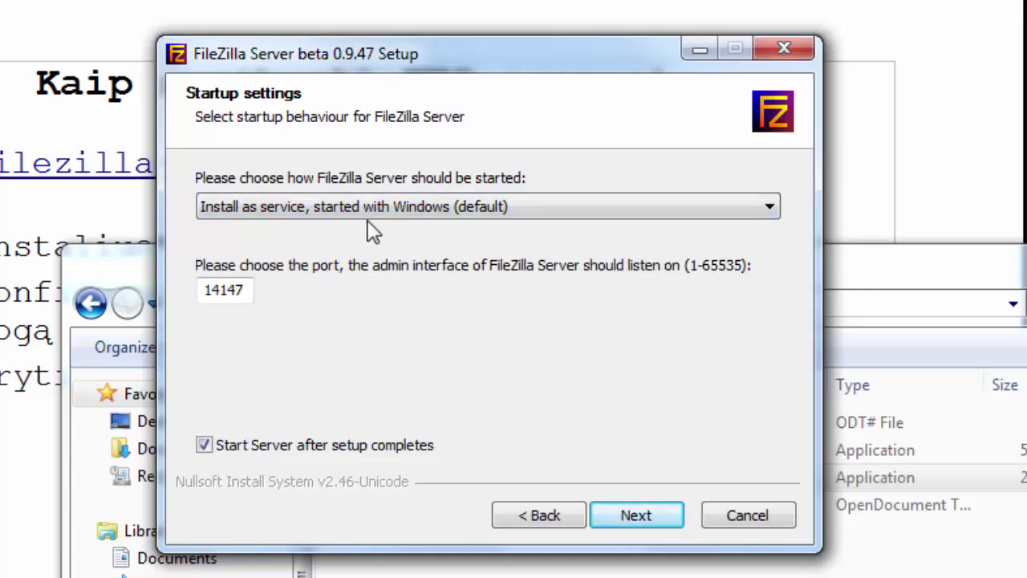
click(645, 516)
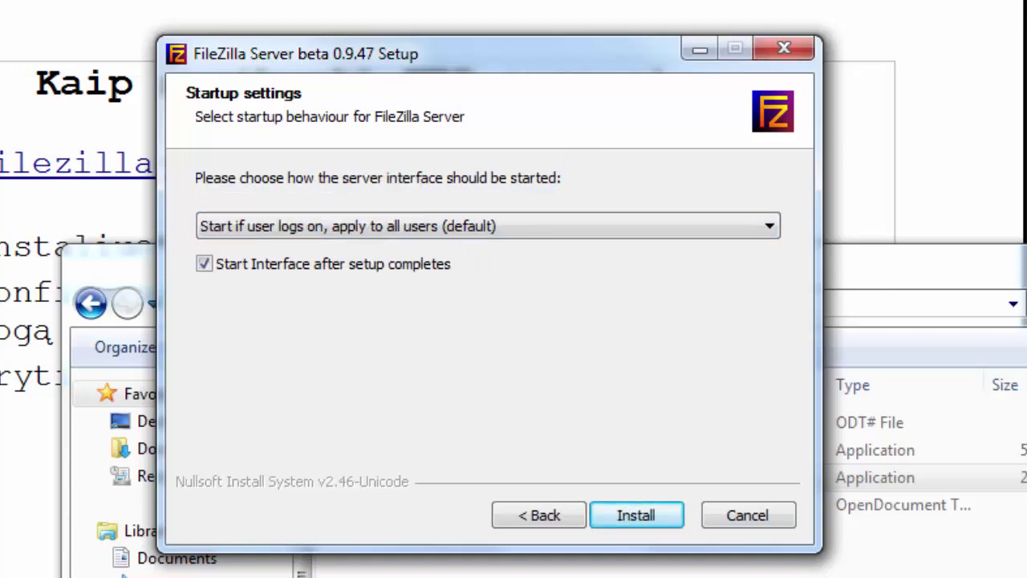
click(638, 516)
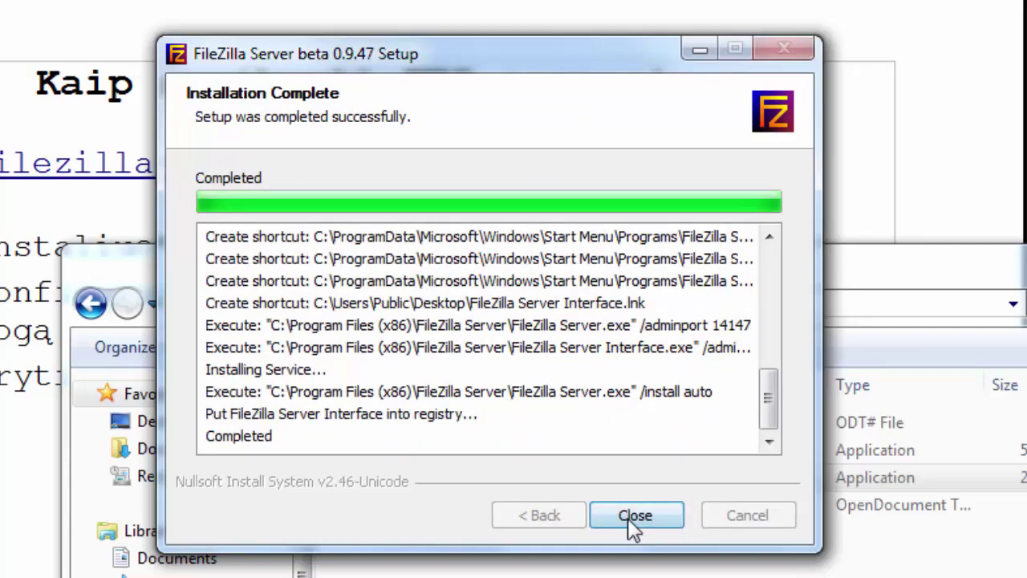
click(632, 518)
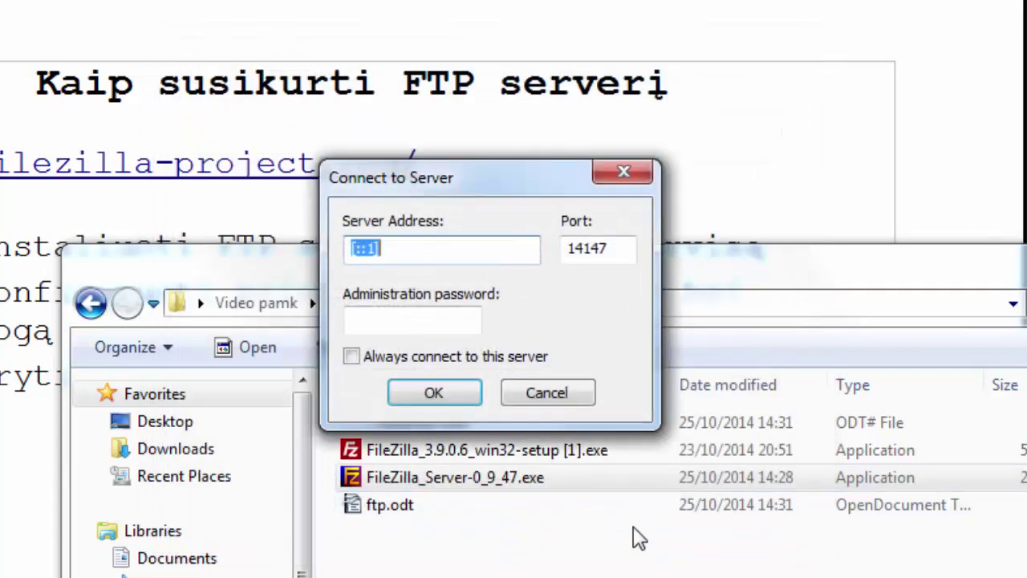
Log the admin interface on to the local server at port 14147
click(434, 393)
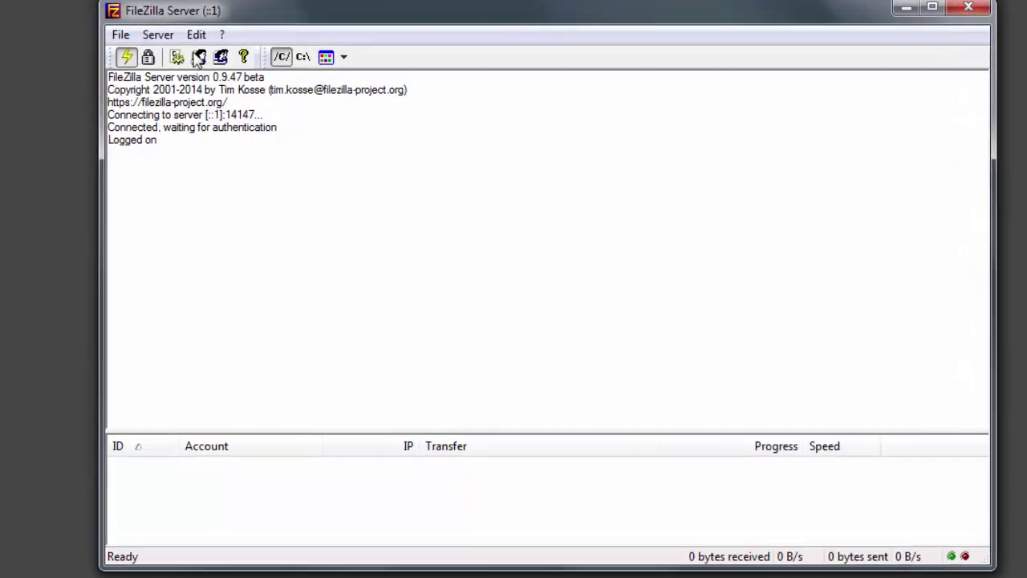
click(198, 52)
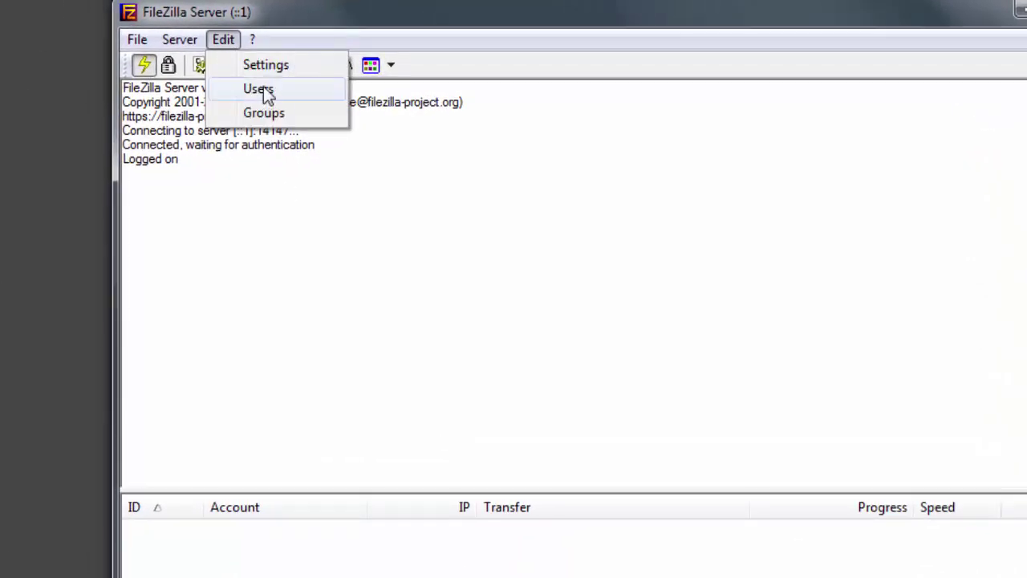
Create a new user account named testas in the Users manager
click(264, 91)
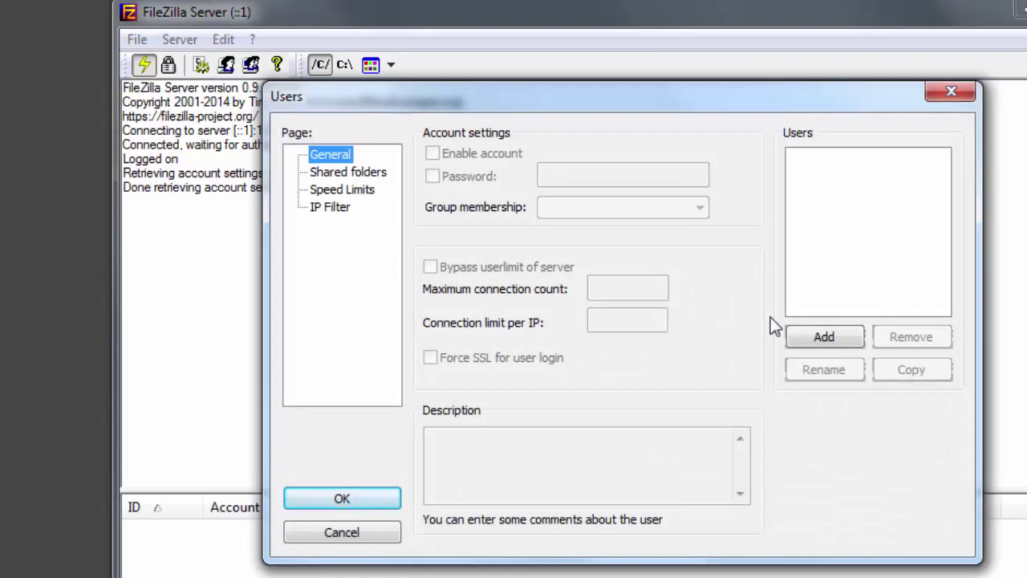
click(827, 338)
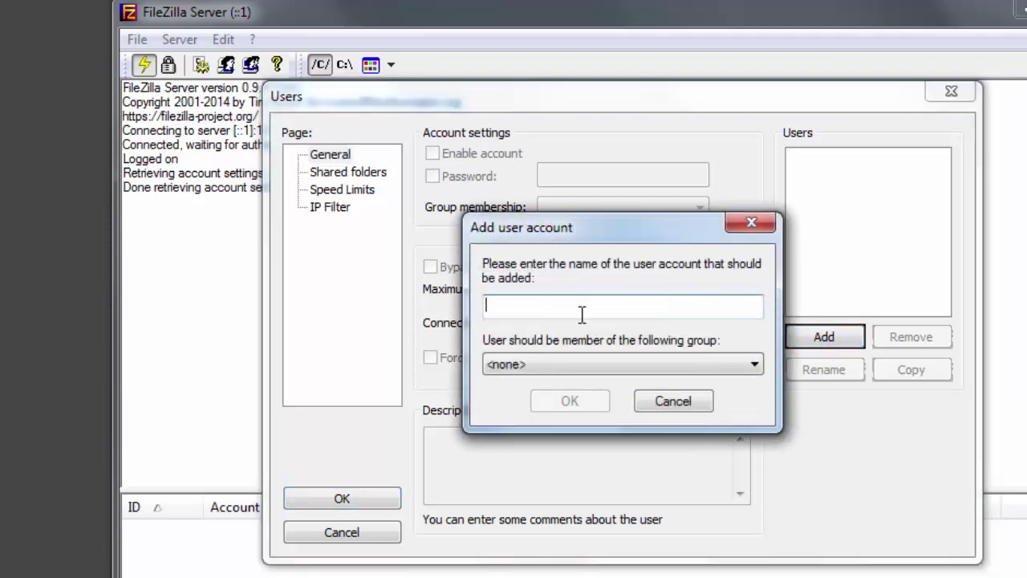
text(testas)
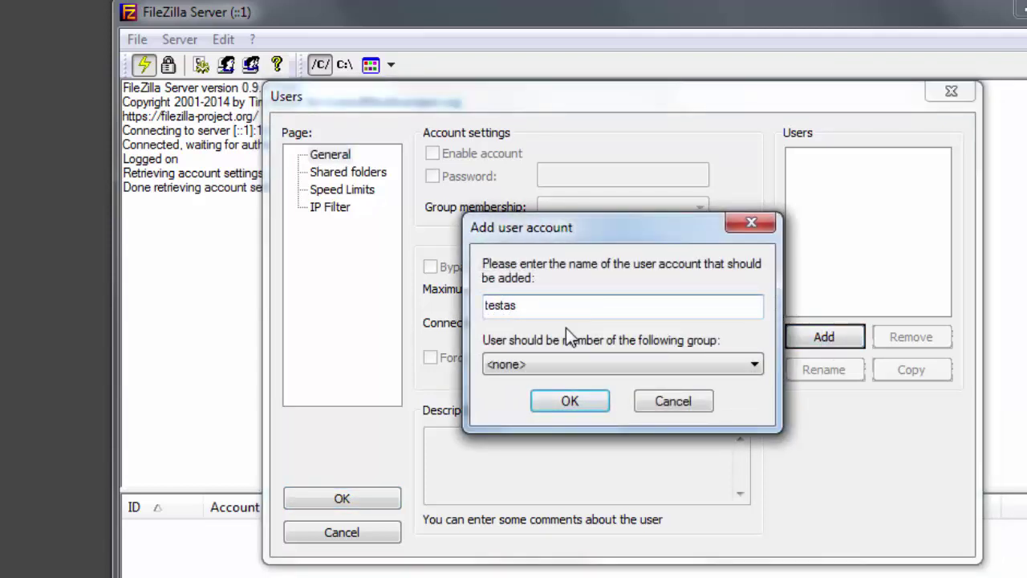
click(570, 401)
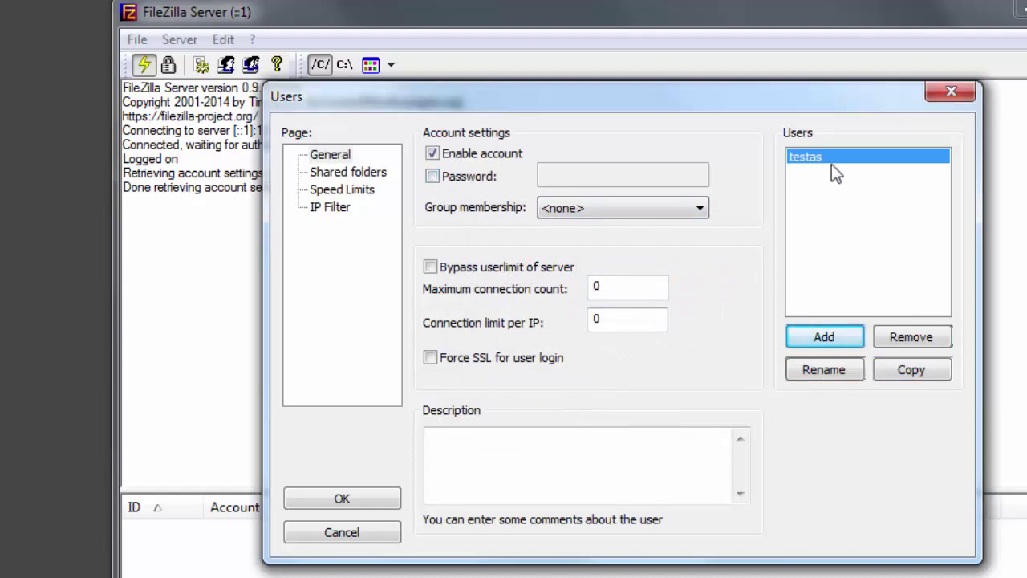
Protect testas with a password, leave its group as <none>, and show Shared folders
click(442, 181)
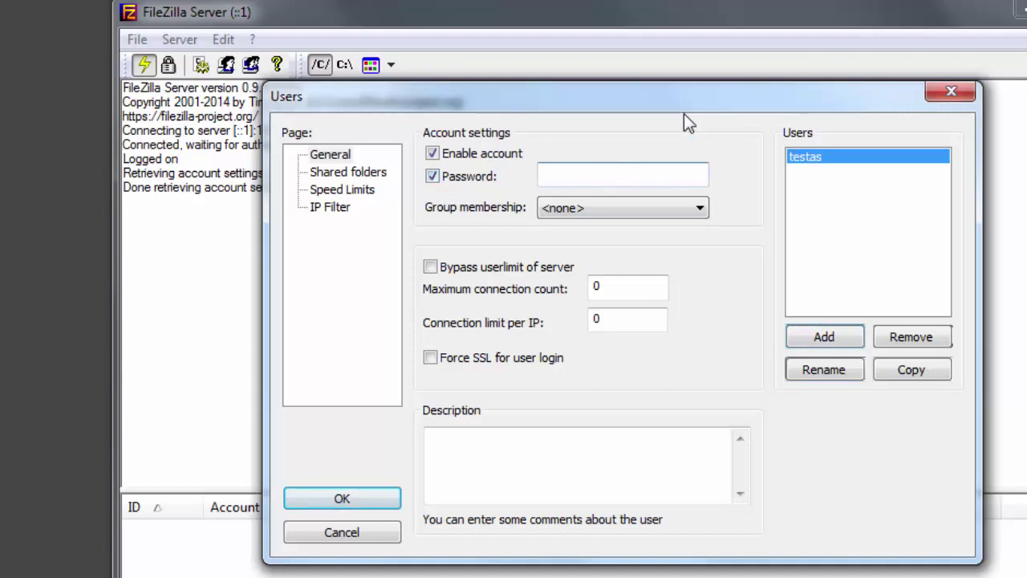
text(test)
click(609, 212)
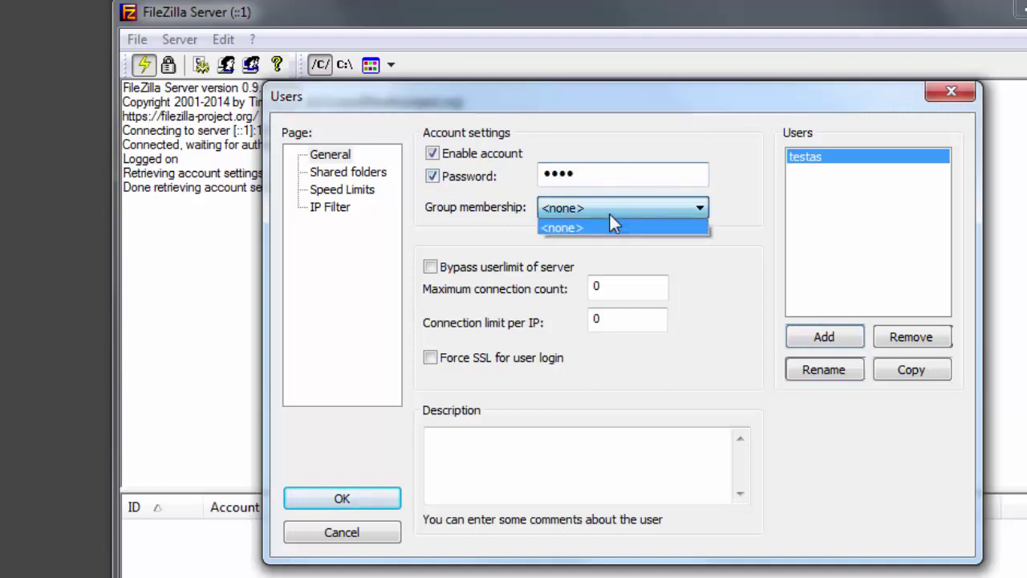
click(729, 204)
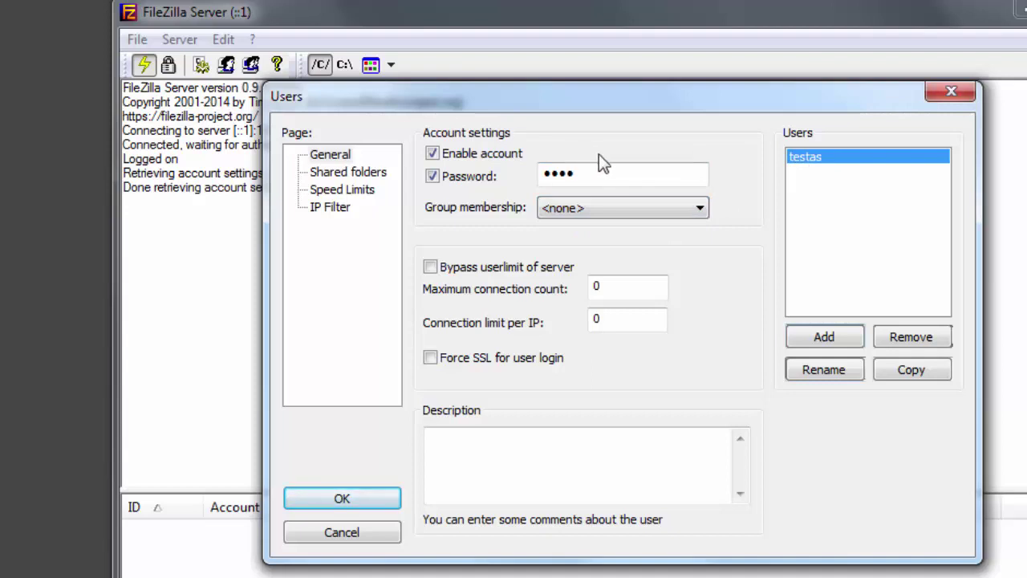
click(363, 174)
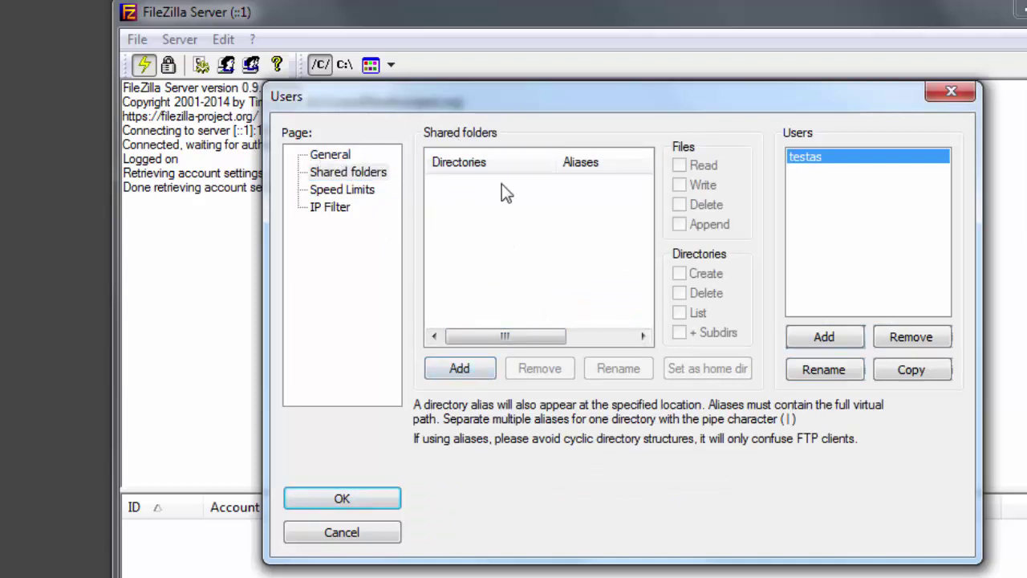
Add C:\FTP as a shared folder for testas
click(461, 369)
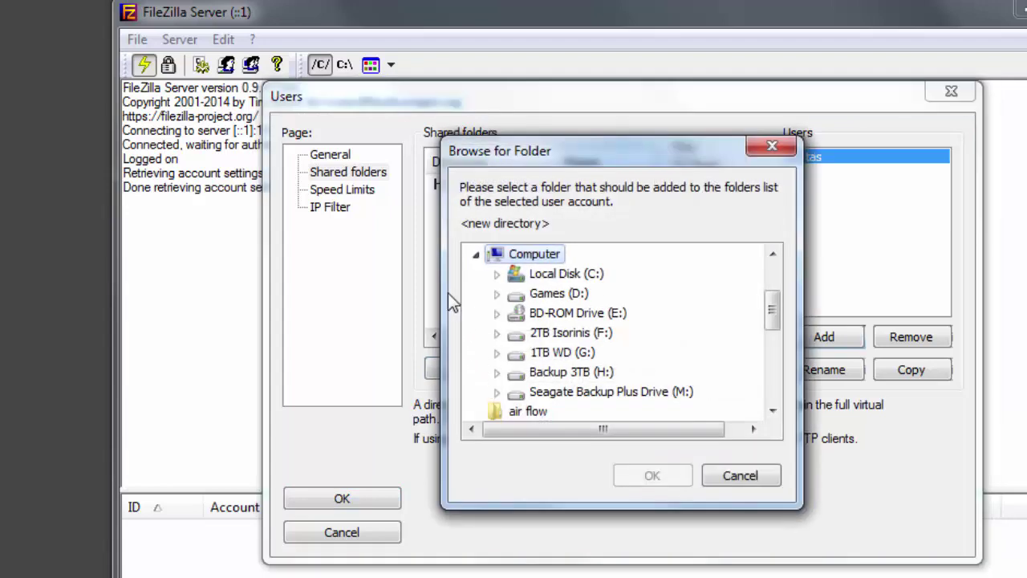
click(497, 274)
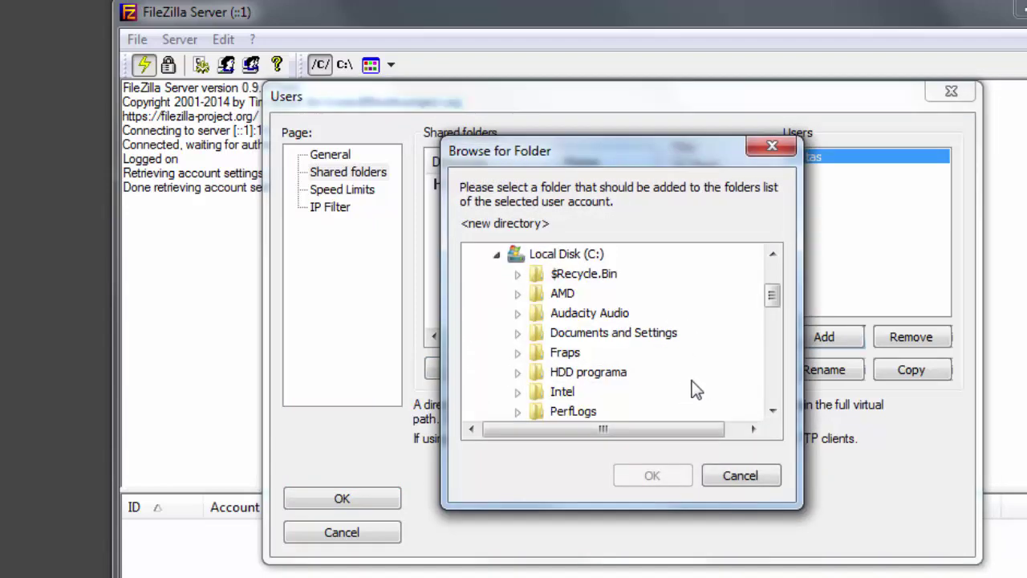
click(583, 372)
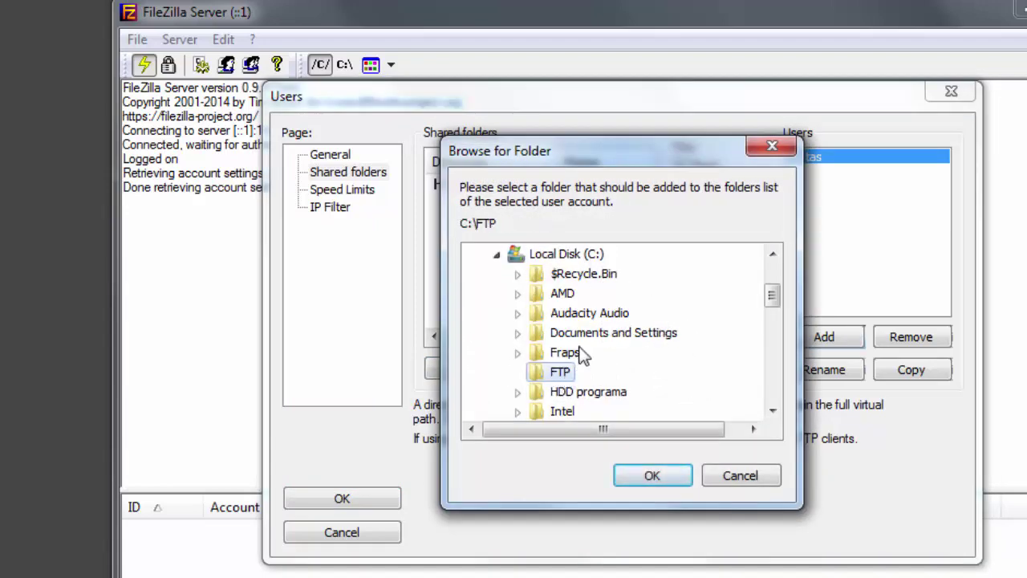
click(653, 475)
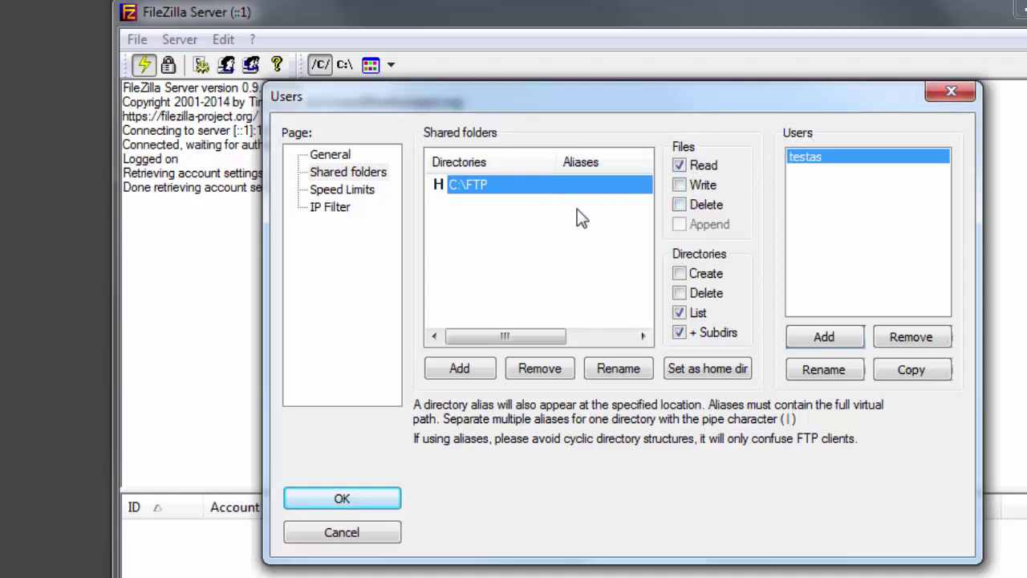
Allow file Write, Delete, Append and directory Create, Delete; make C:\FTP home and save
click(683, 186)
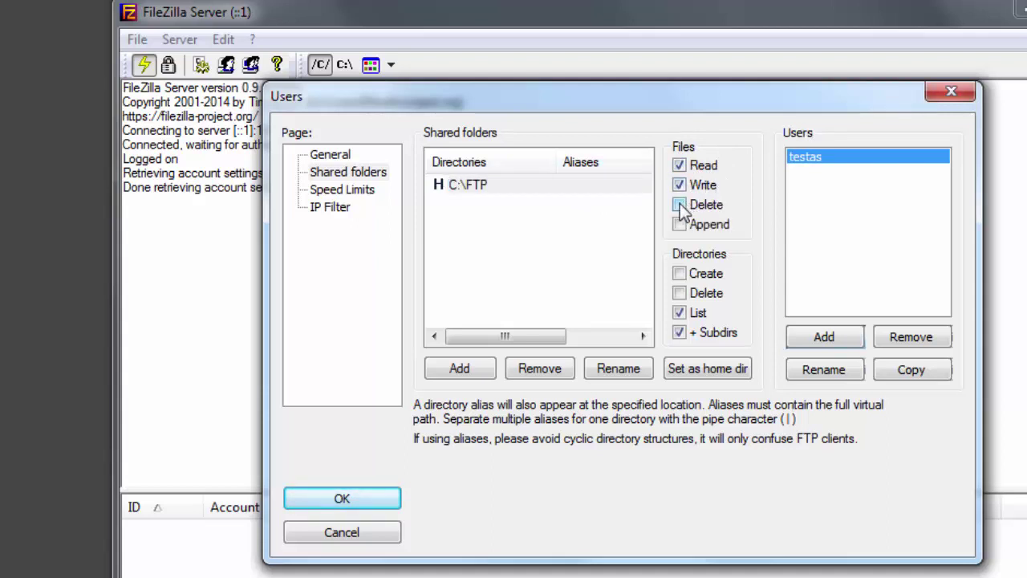
click(679, 206)
click(680, 225)
click(486, 189)
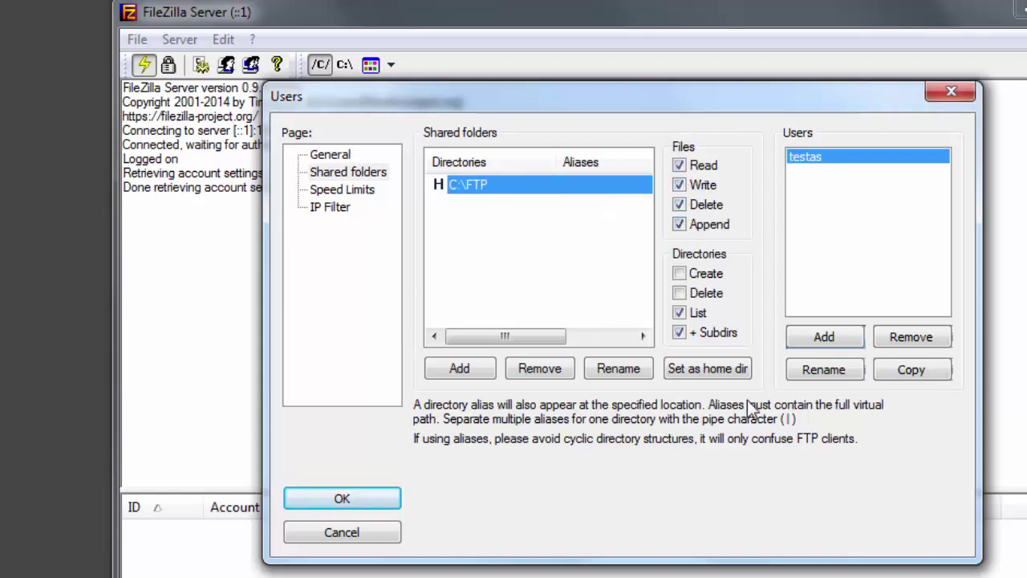
click(699, 371)
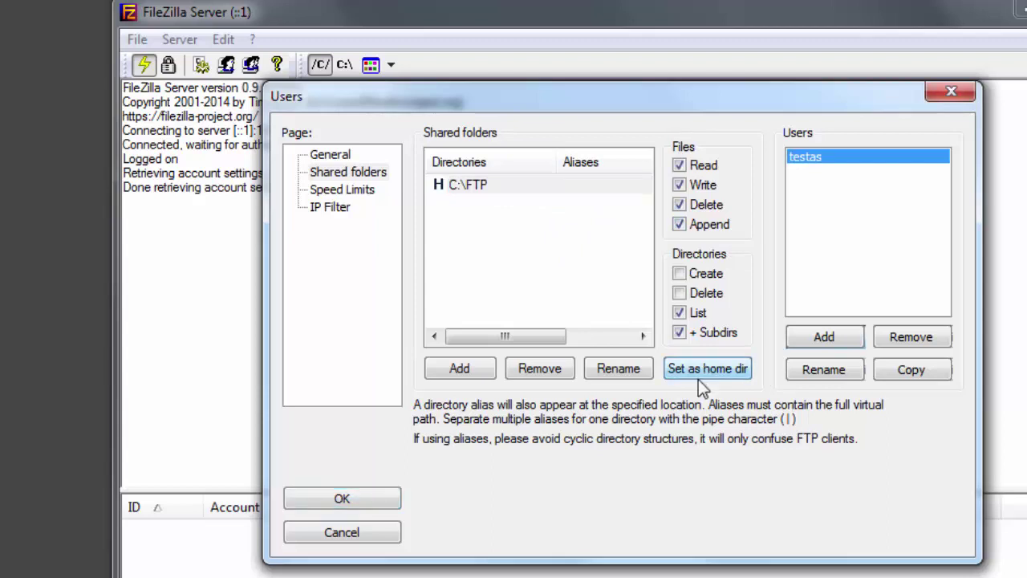
click(582, 186)
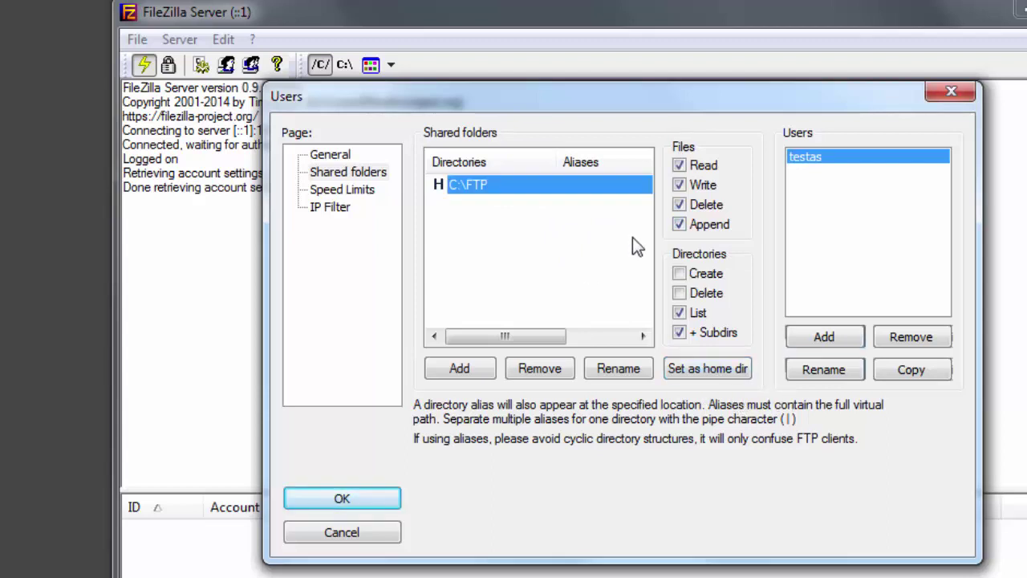
click(680, 274)
click(680, 293)
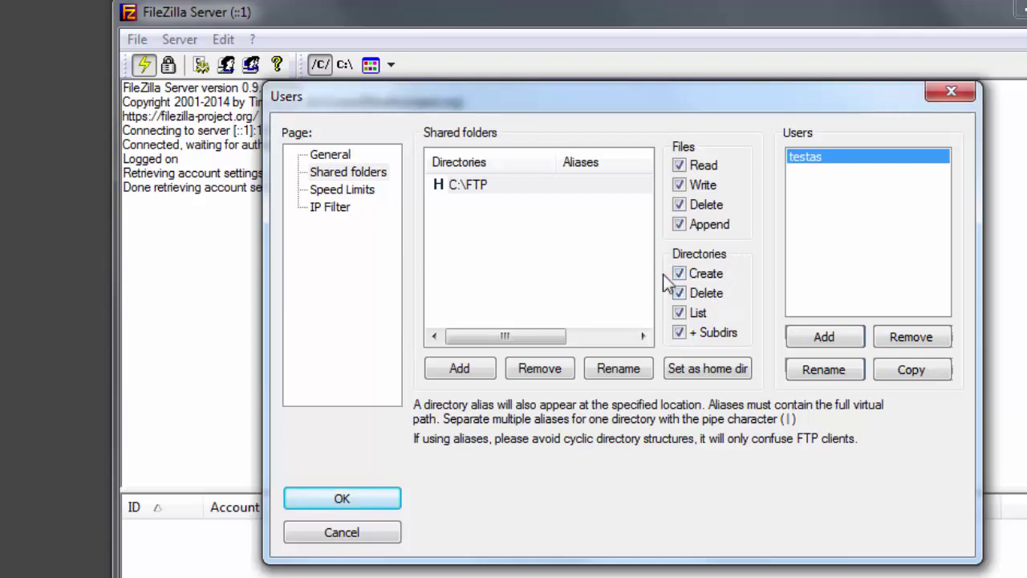
click(343, 499)
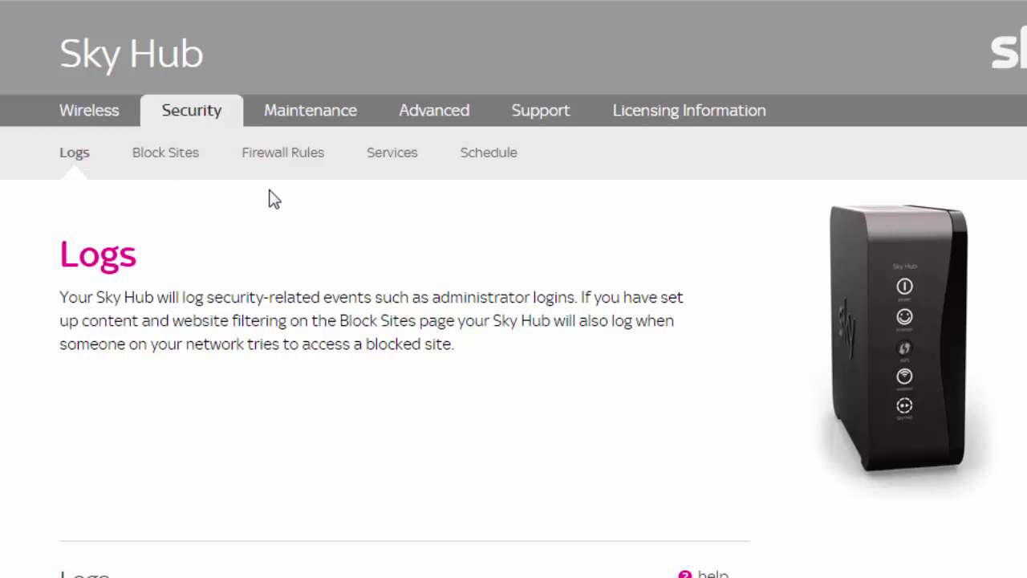
Review the Firewall Rules default policies and start a new Inbound services rule
click(291, 166)
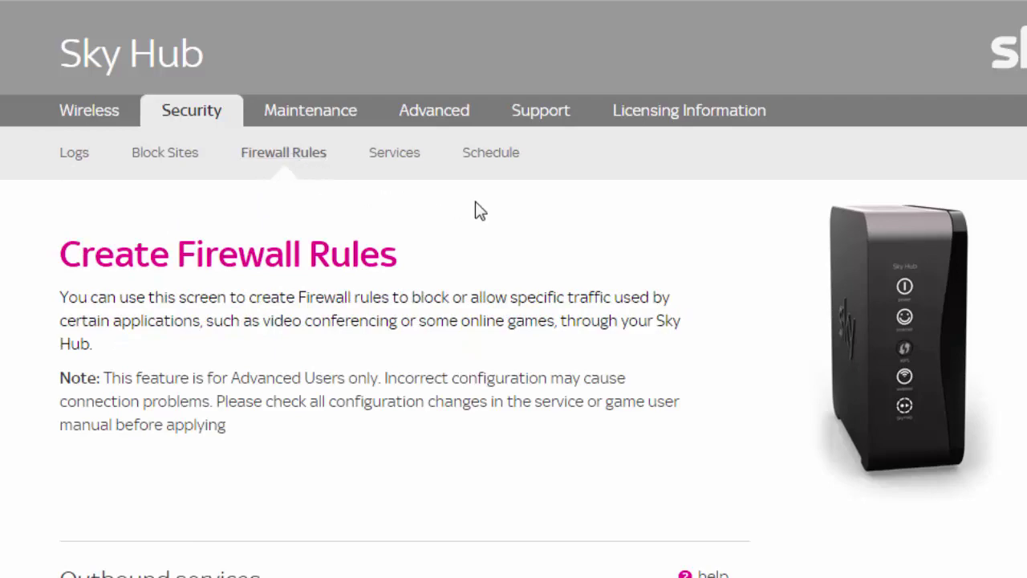
scroll(482, 207, down, 3)
scroll(487, 207, down, 1)
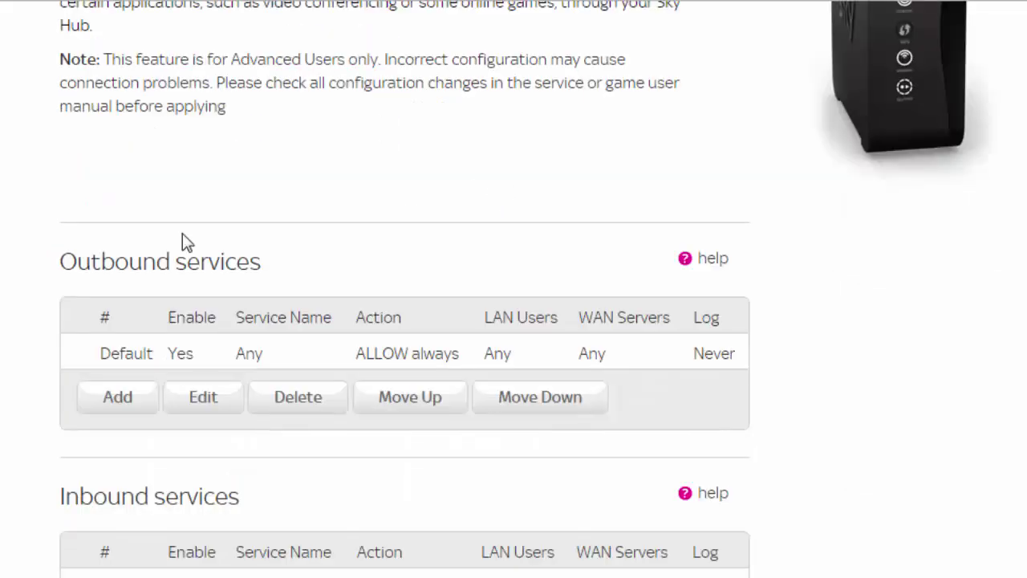
drag(92, 264, 314, 259)
click(315, 258)
drag(106, 356, 567, 355)
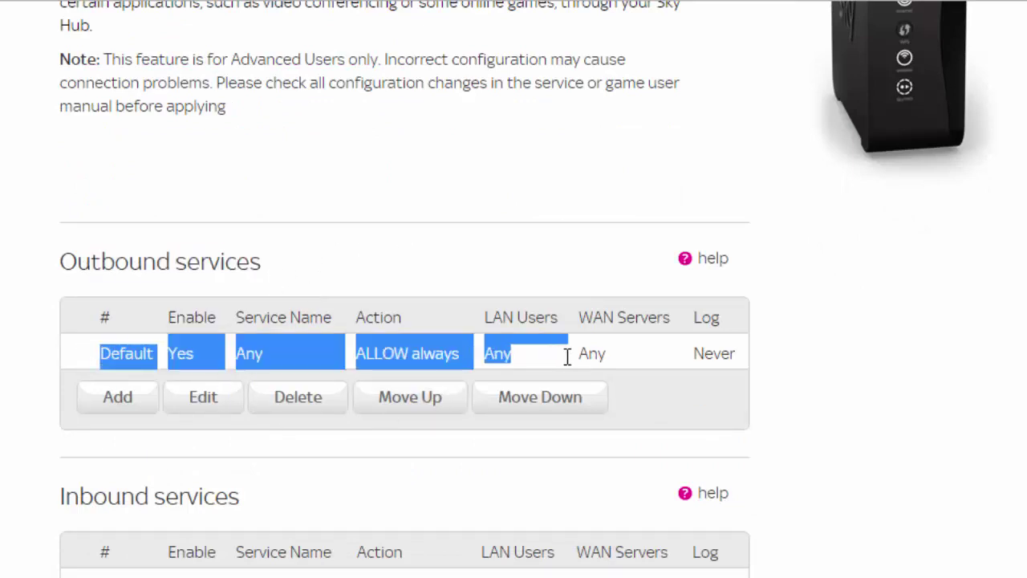
click(535, 257)
scroll(549, 271, down, 1)
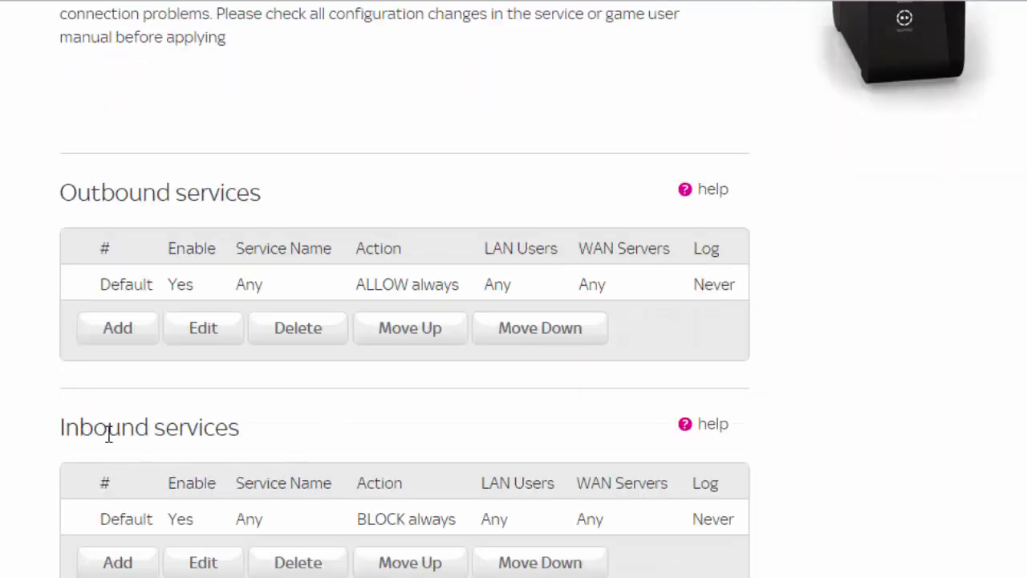
drag(77, 427, 307, 420)
click(307, 419)
click(119, 563)
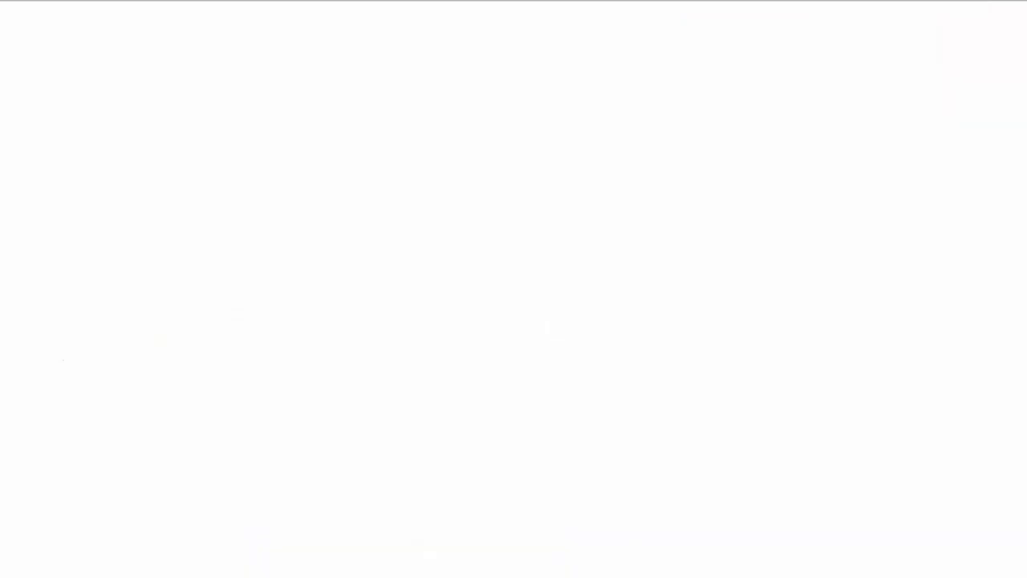
Set the inbound rule's service to FTP(TCP:20,21) and its action to ALLOW always
scroll(78, 423, down, 3)
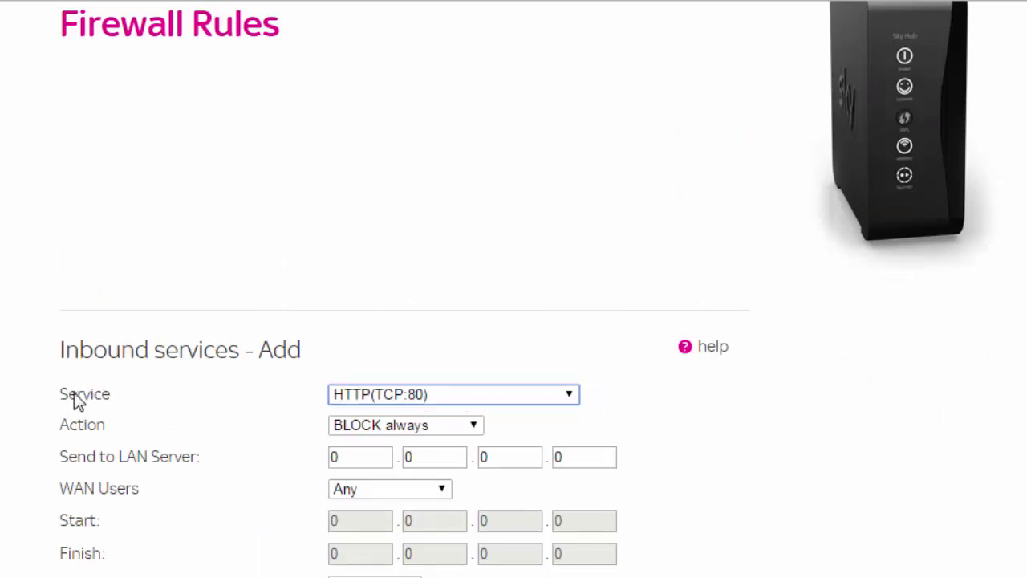
drag(77, 393, 130, 394)
click(569, 396)
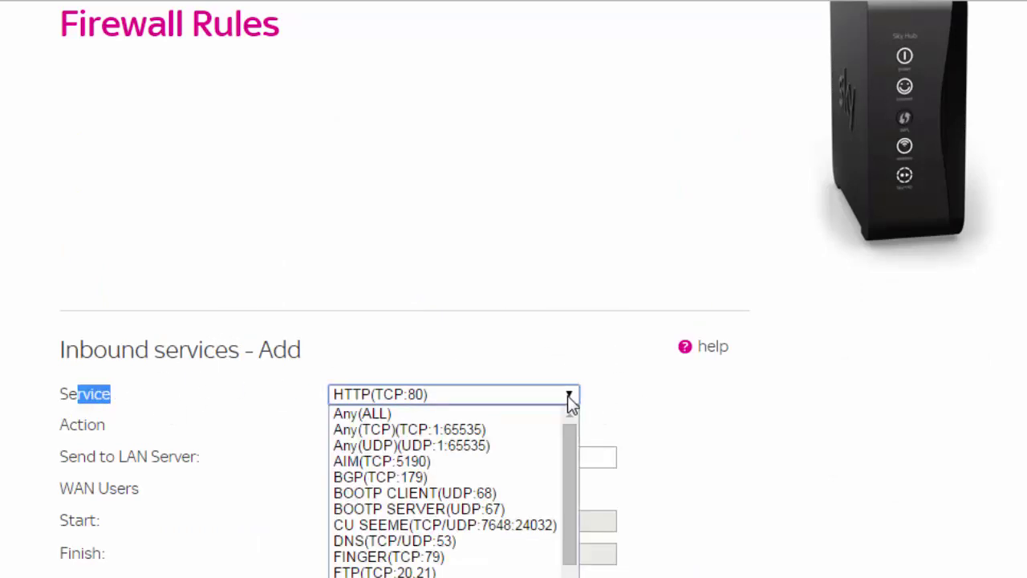
click(356, 573)
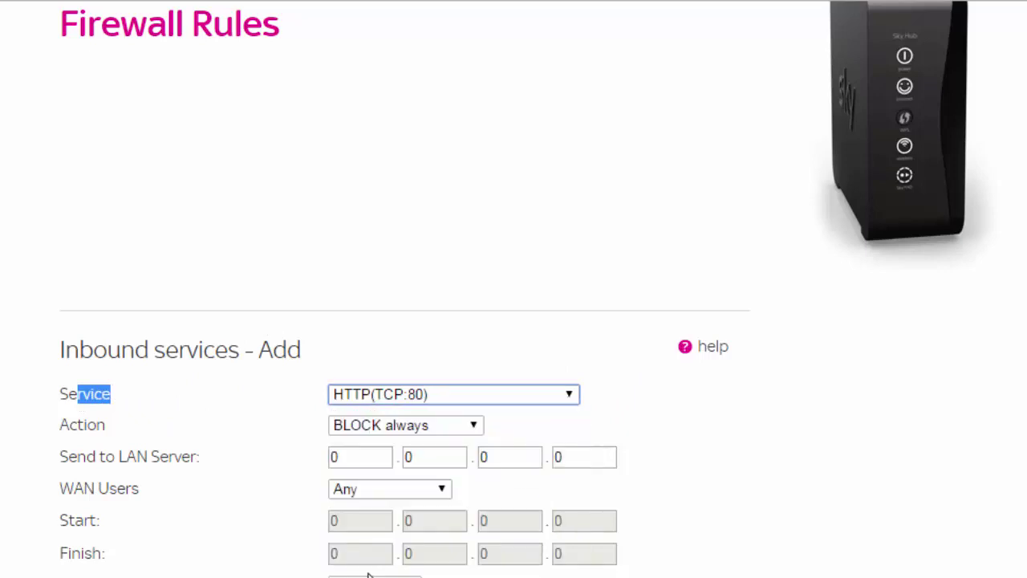
click(388, 434)
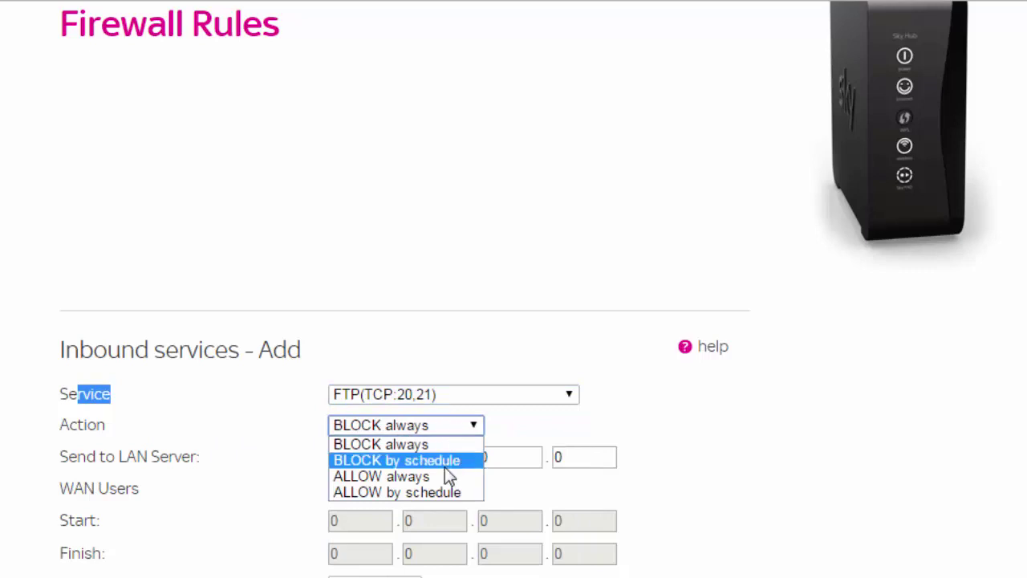
click(445, 476)
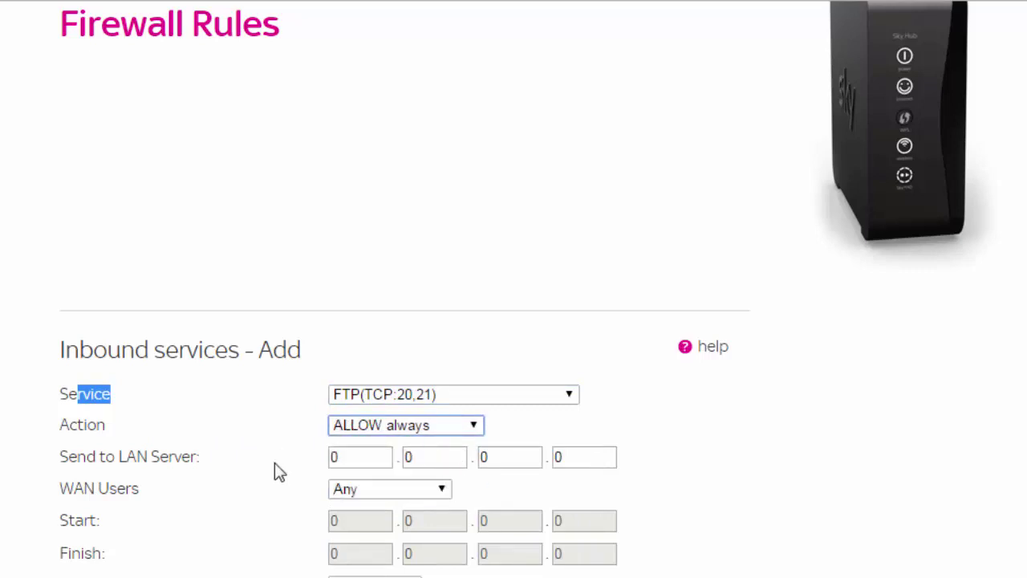
Select the LAN Server field and bring up a Command Prompt over the page
click(369, 464)
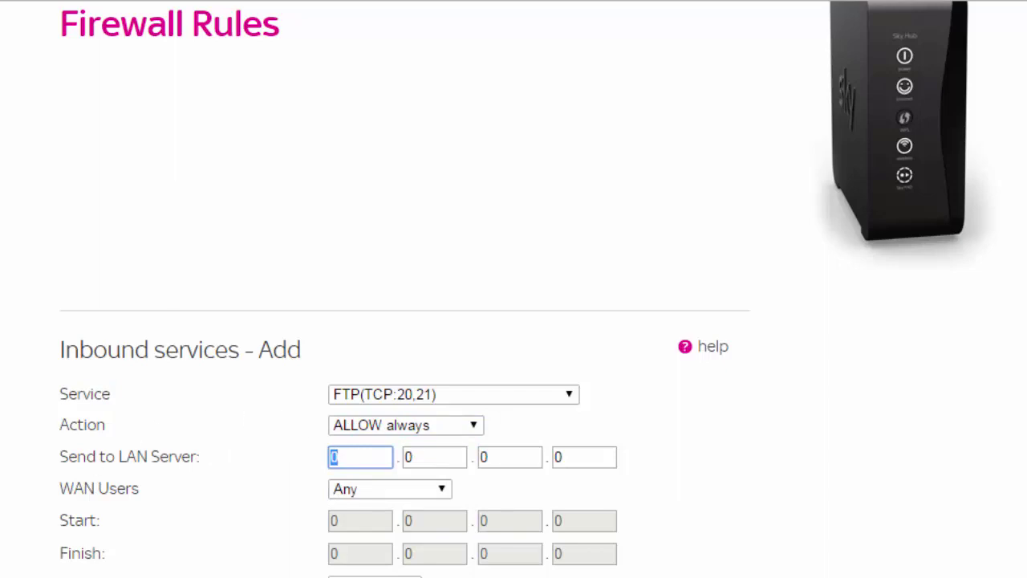
key(super)
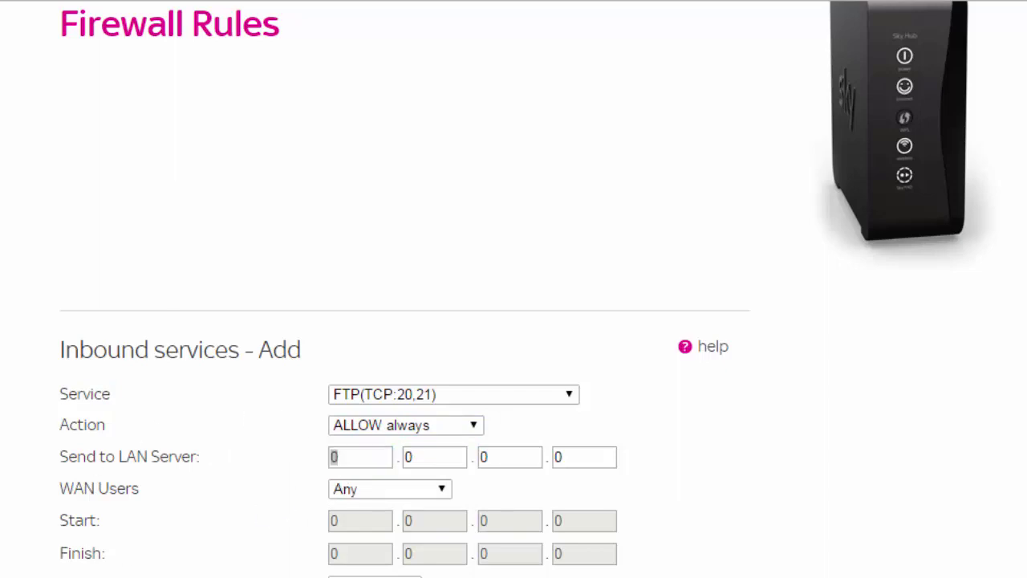
drag(531, 577, 531, 69)
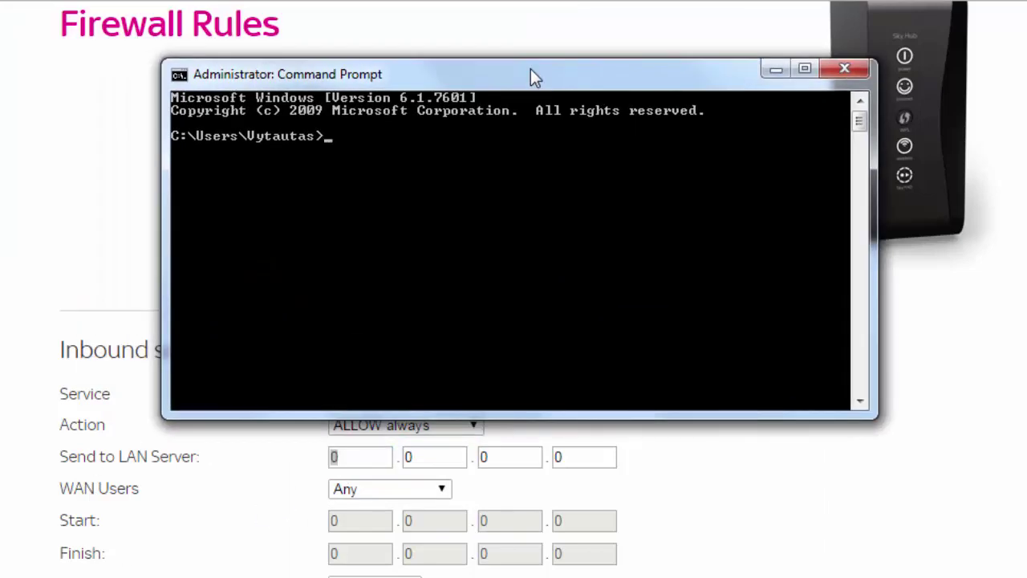
Run ipconfig and copy the IPv4 address 192.168.0.7 from its output
text(ipconfig)
key(Return)
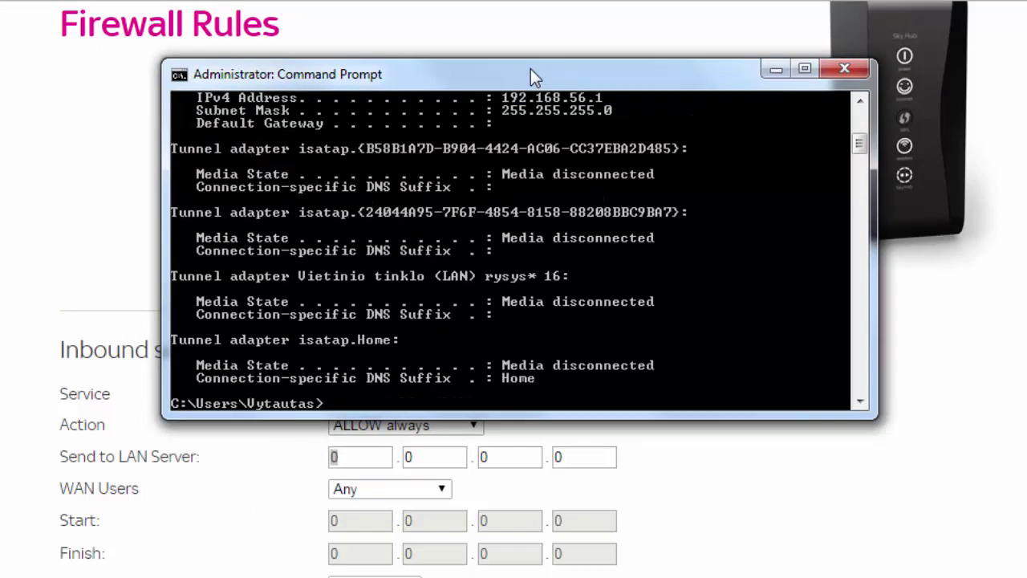
scroll(562, 229, up, 6)
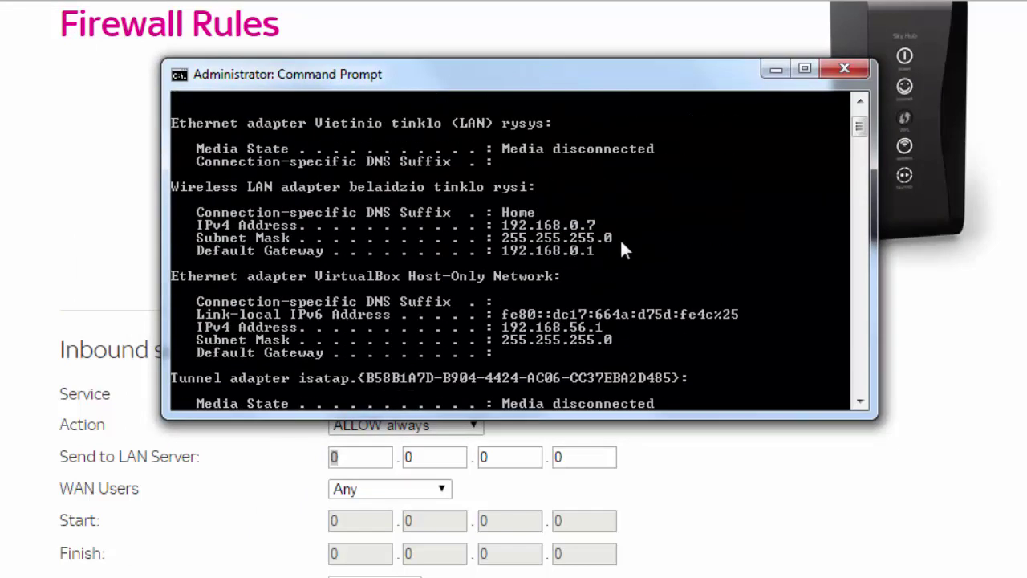
right_click(553, 229)
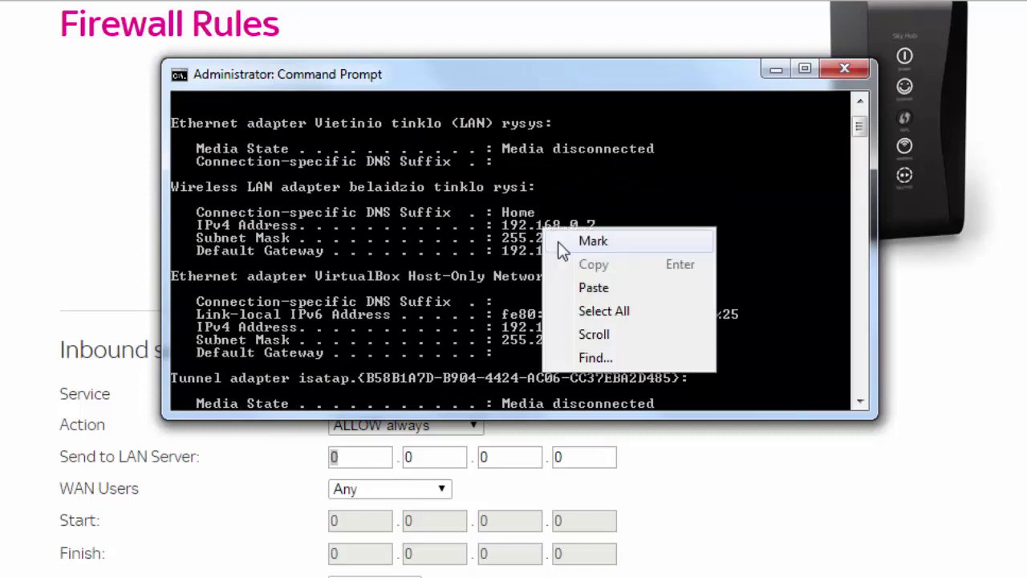
click(577, 238)
drag(502, 225, 604, 225)
key(Return)
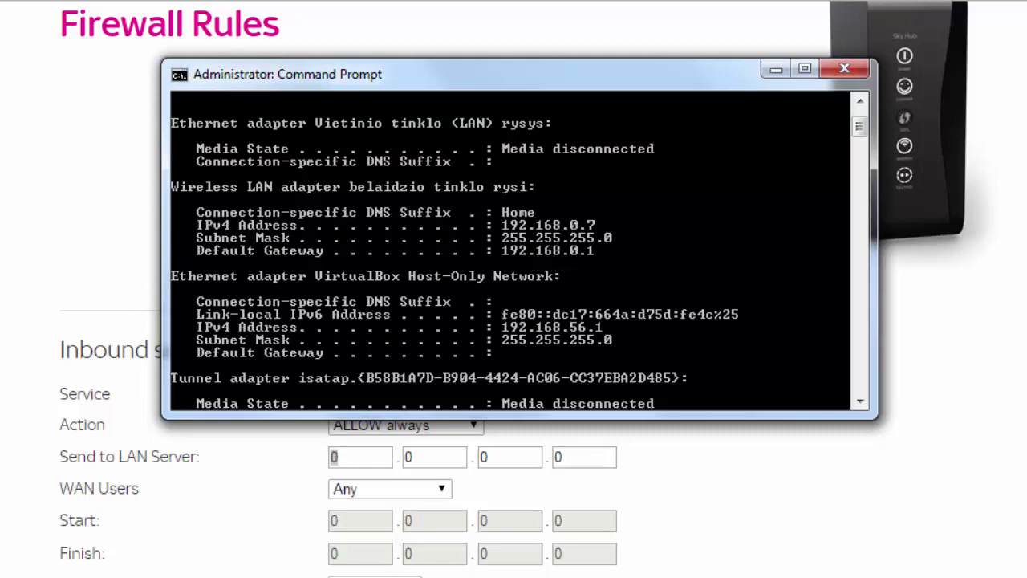
key(alt+Tab)
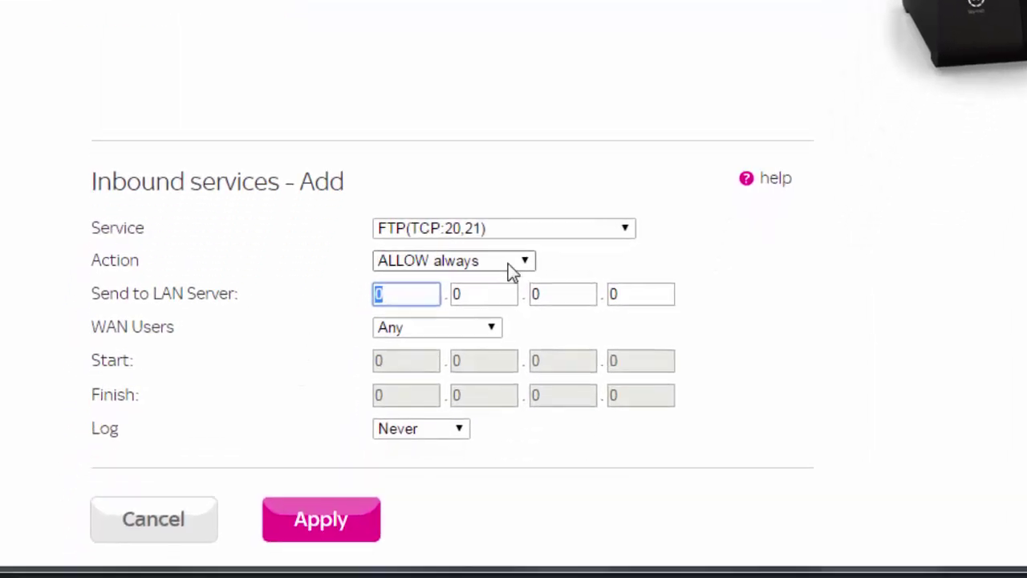
Enter 192.168.0.7 as the rule's LAN server address and apply the inbound FTP rule
text(192)
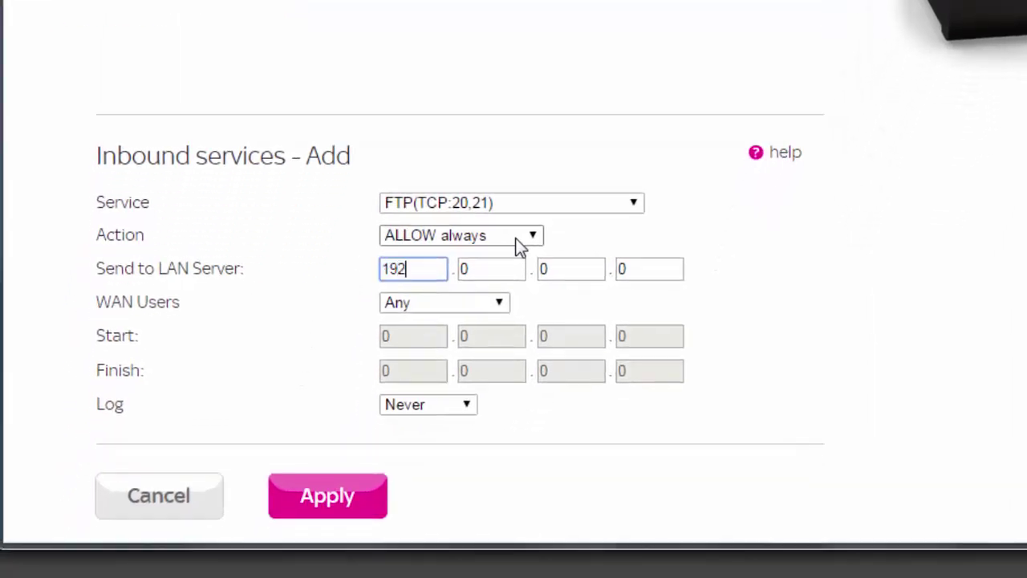
key(Tab)
text(168)
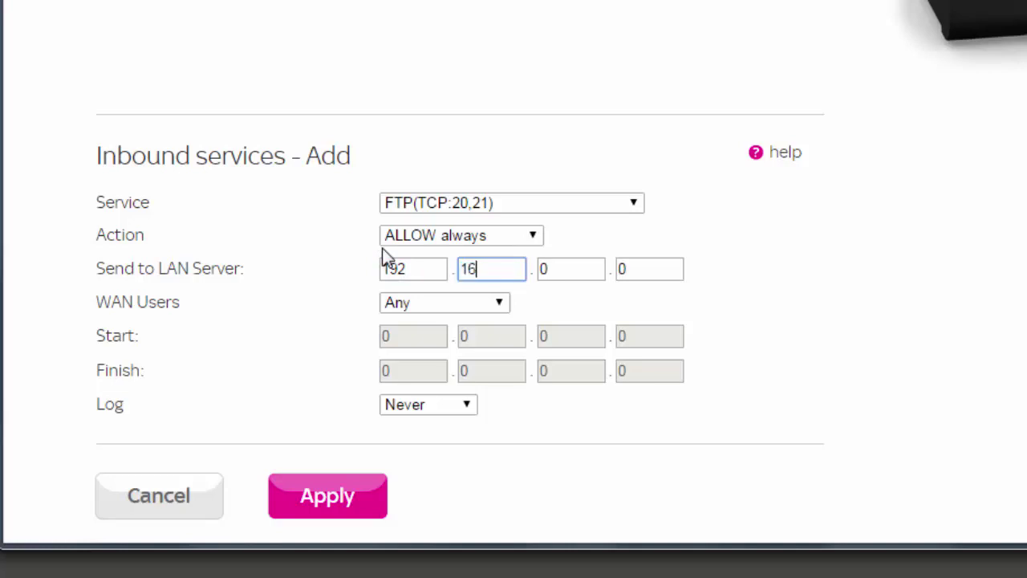
key(Tab)
key(Tab)
text(7)
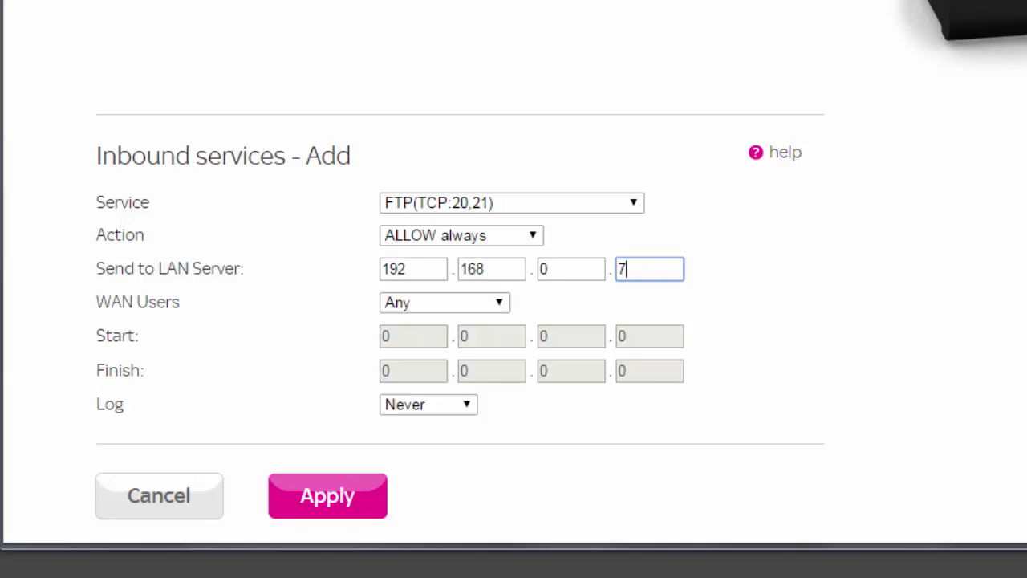
click(823, 300)
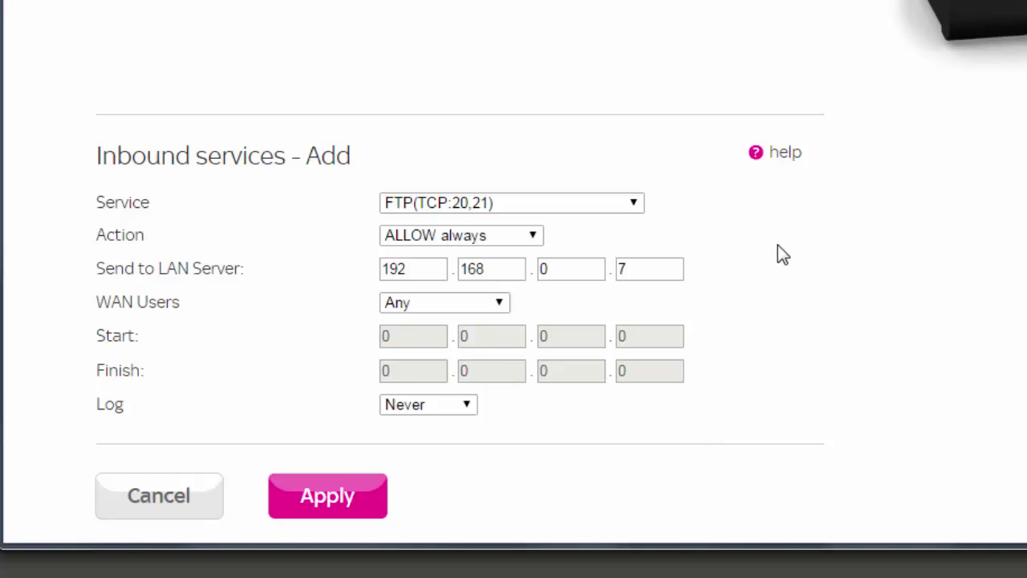
click(326, 512)
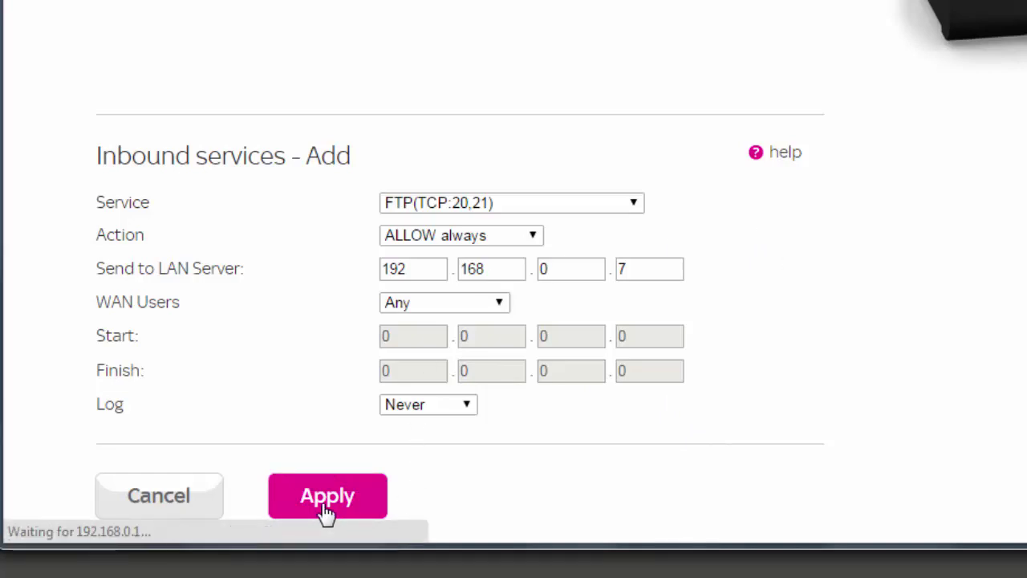
Highlight the new rule's FTP service and 20:21 port range, then switch to Explorer
double_click(338, 256)
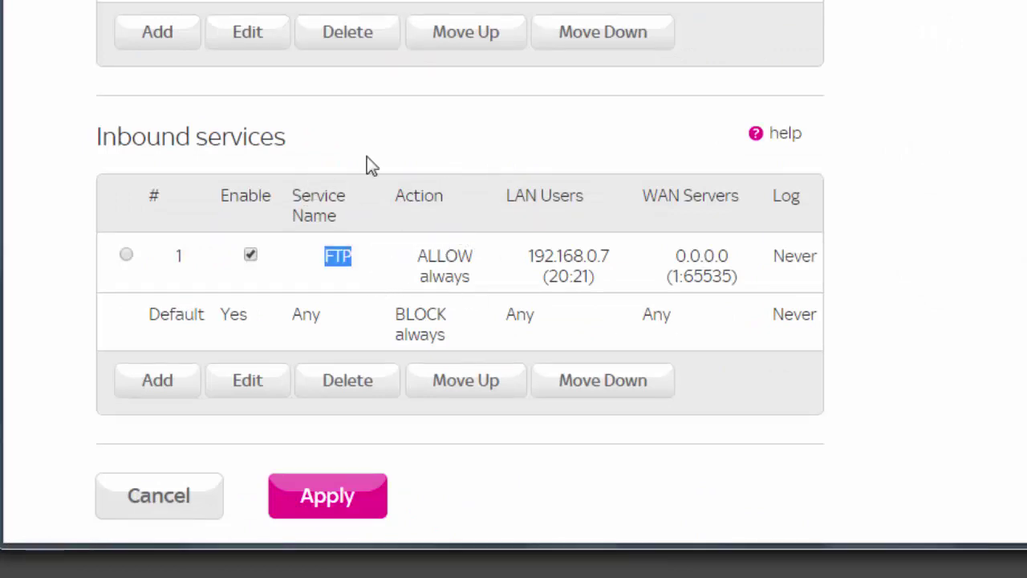
click(362, 258)
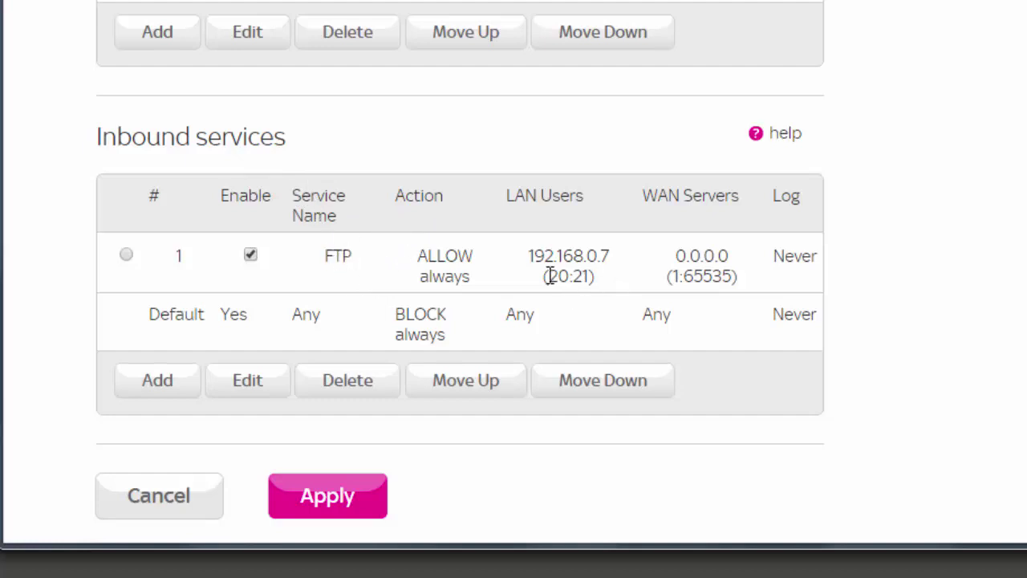
drag(551, 275, 598, 276)
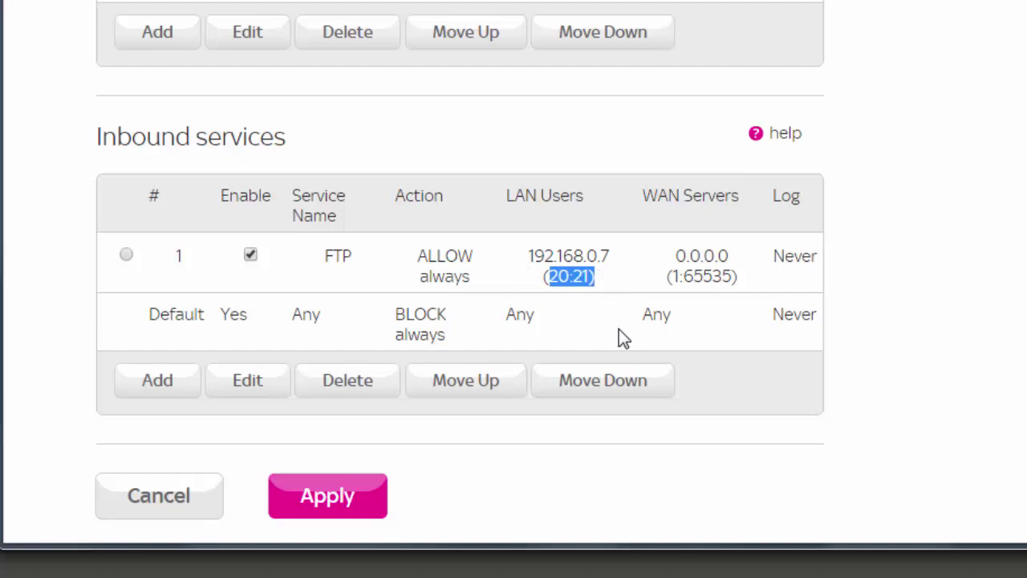
click(749, 268)
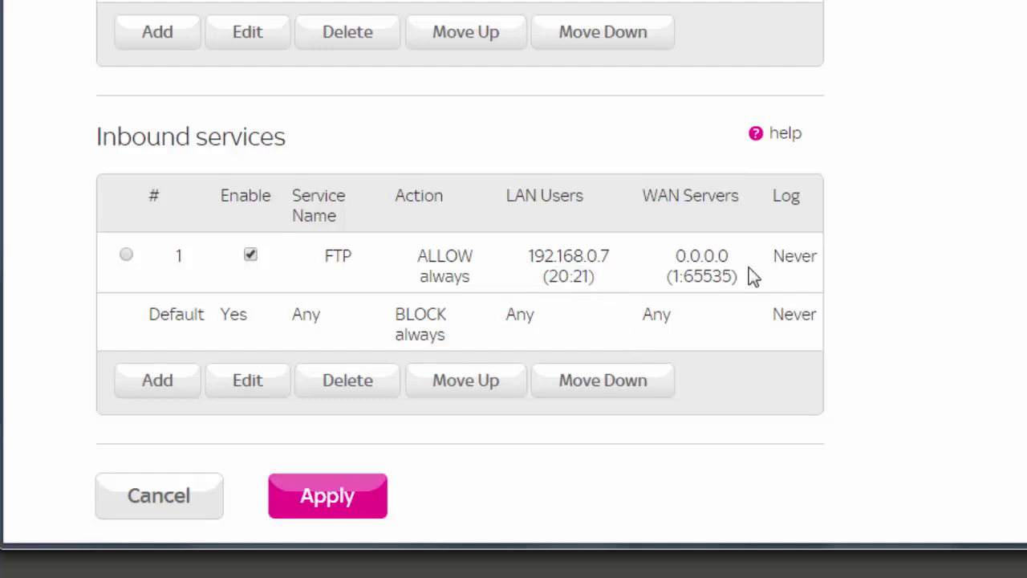
key(alt+Tab)
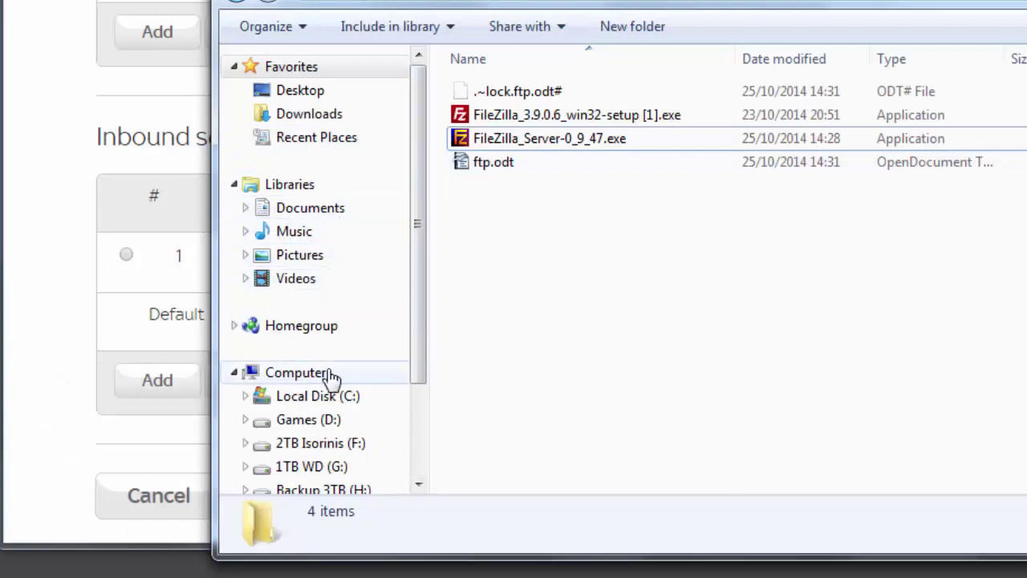
Check that C:\FTP is empty, minimize Explorer and start a new Chrome tab
click(325, 397)
double_click(504, 207)
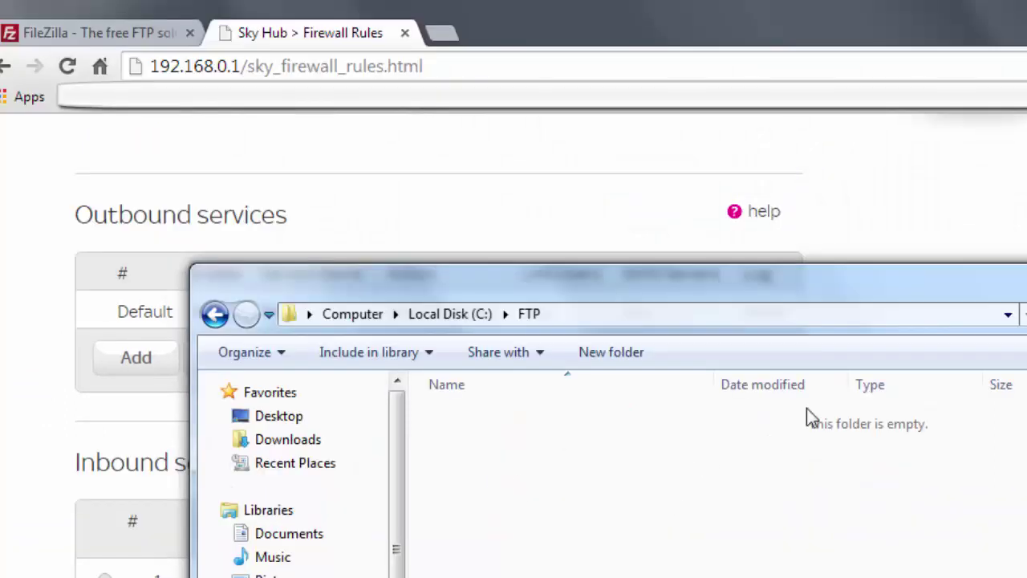
click(436, 44)
click(437, 36)
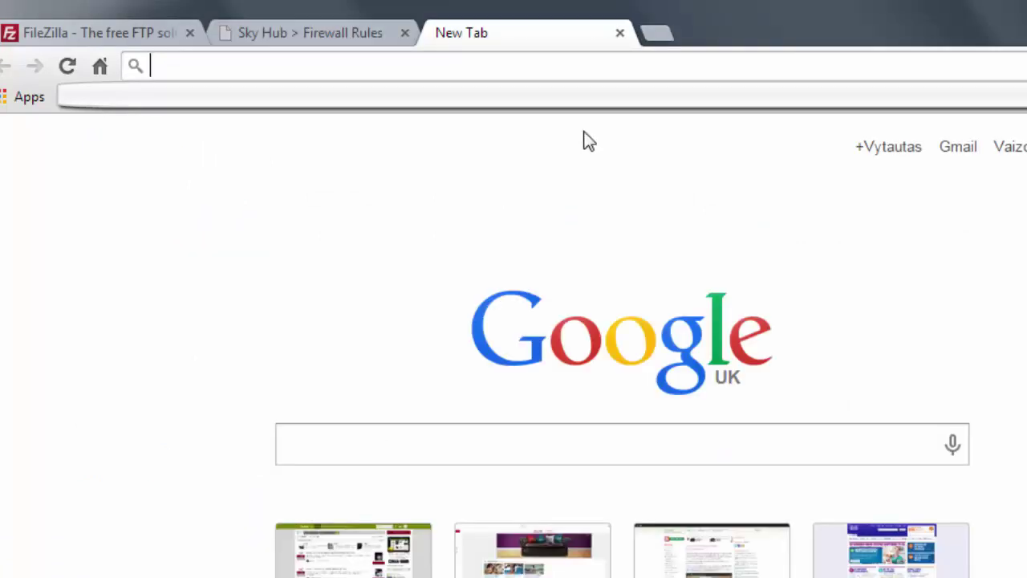
Search for 'my ip' and open the whatismyipaddress.com result
text(my ip)
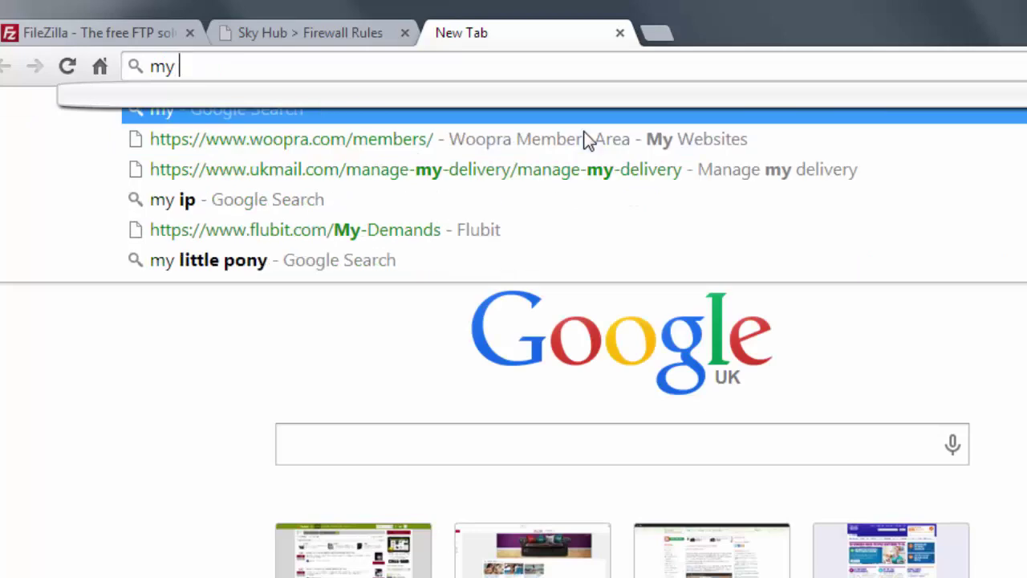
key(Return)
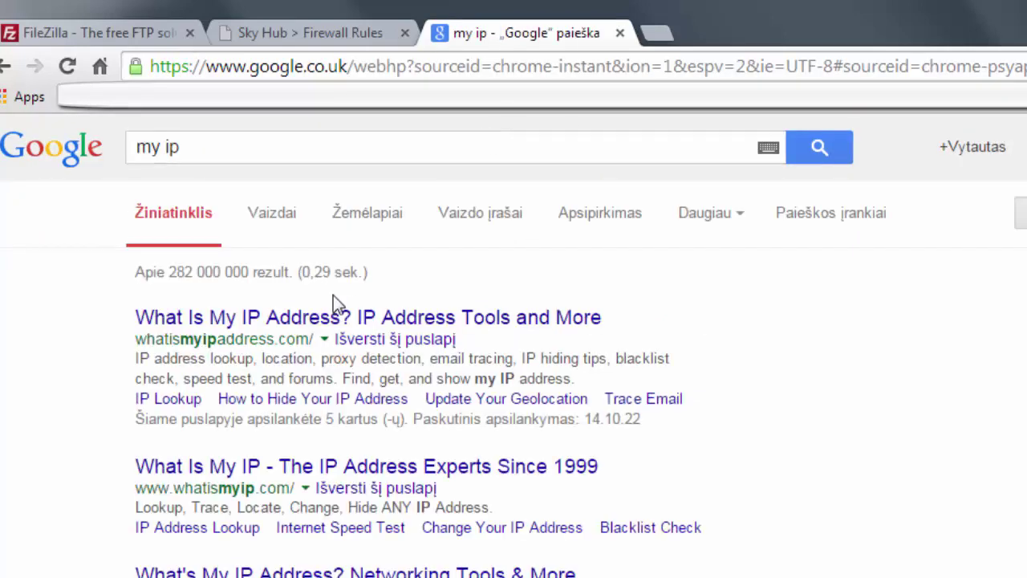
click(337, 317)
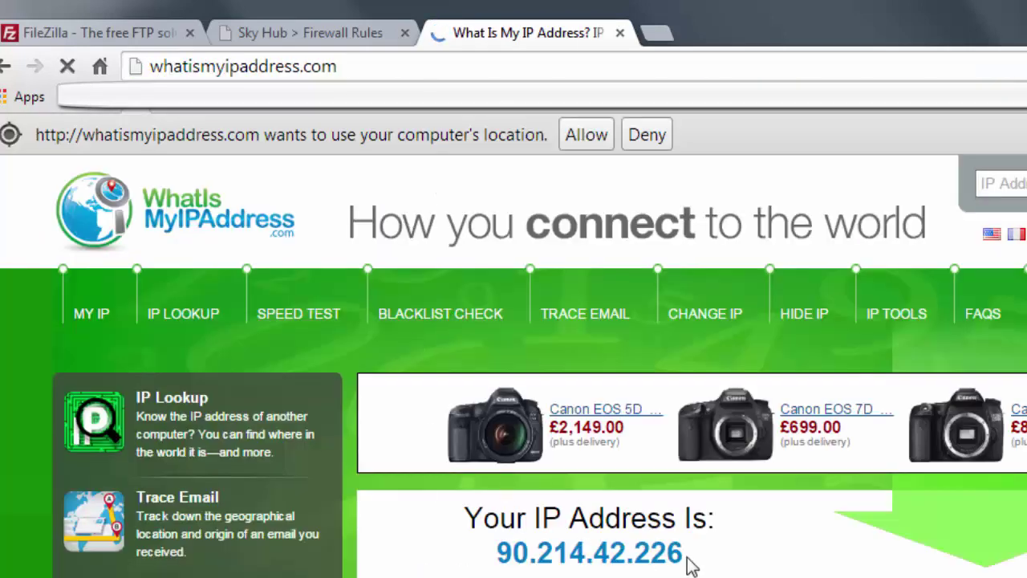
drag(684, 553, 496, 555)
right_click(533, 562)
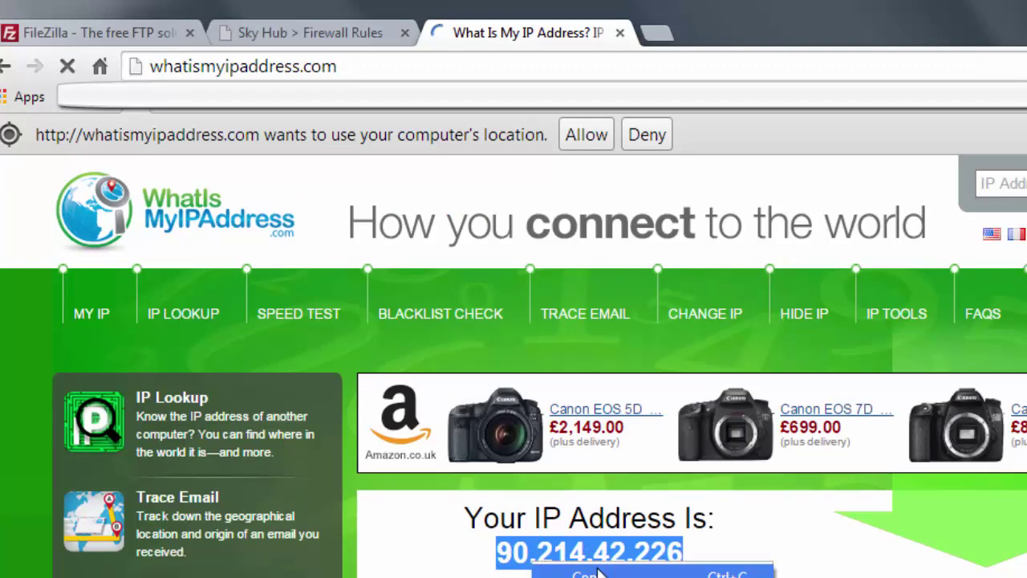
click(602, 572)
click(633, 543)
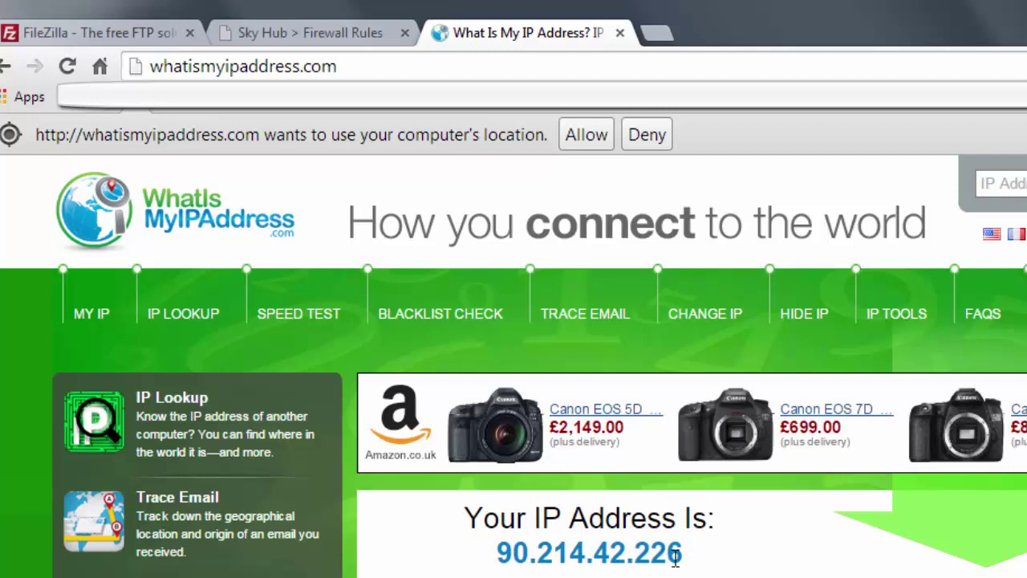
mouse_move(693, 562)
mouse_down()
mouse_move(541, 552)
mouse_move(511, 562)
mouse_move(683, 557)
mouse_up()
click(522, 554)
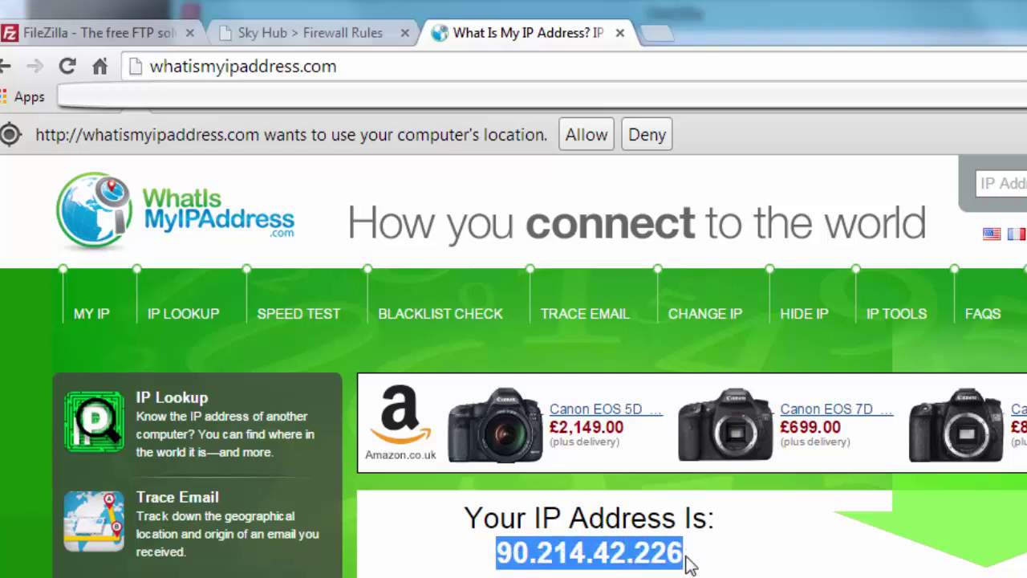
right_click(629, 545)
click(686, 566)
key(alt+Tab)
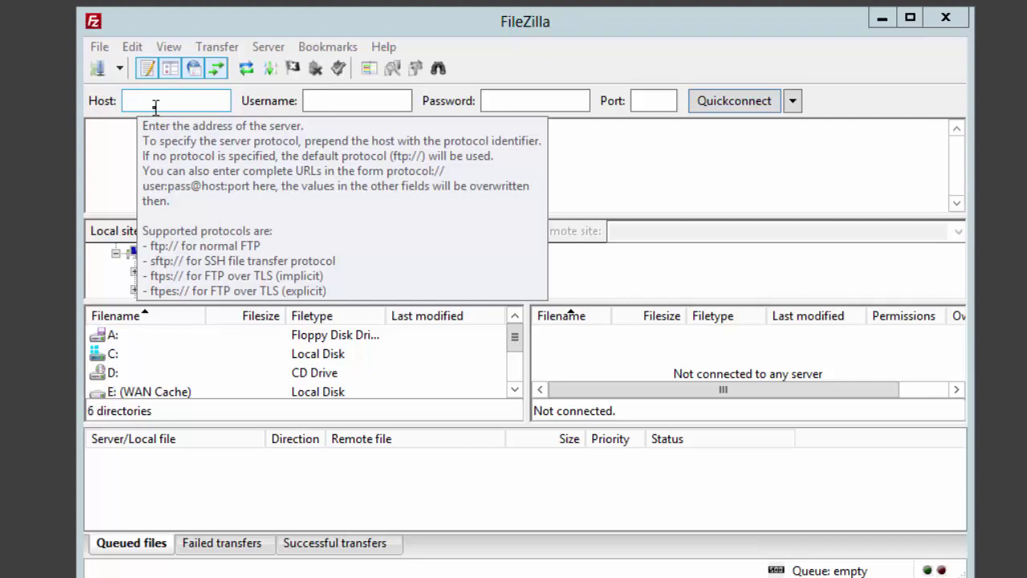
Quickconnect to host 90.214.42.226 as user testas with the account password
click(138, 102)
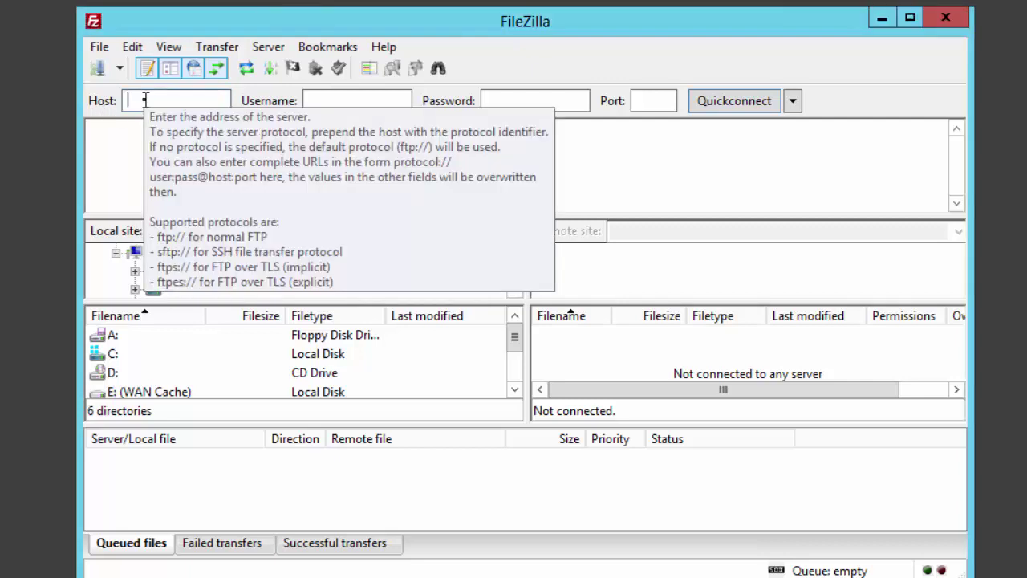
key(ctrl+v)
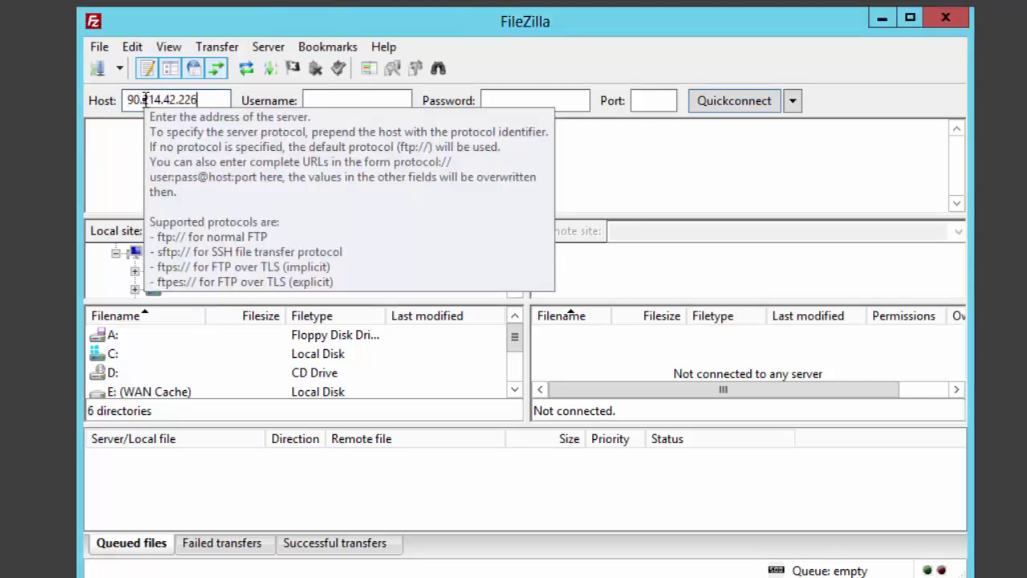
click(341, 102)
text(test)
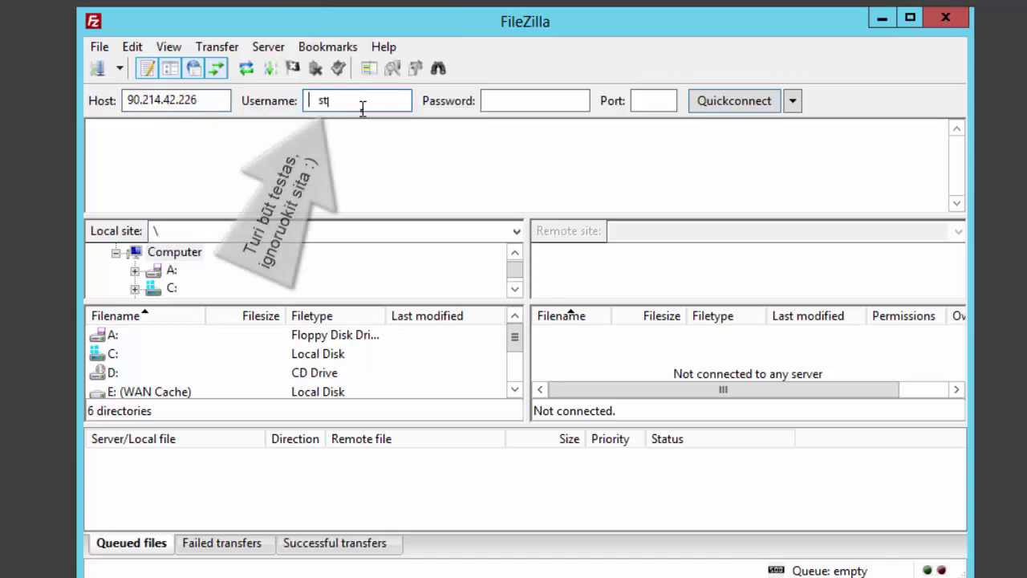
click(516, 102)
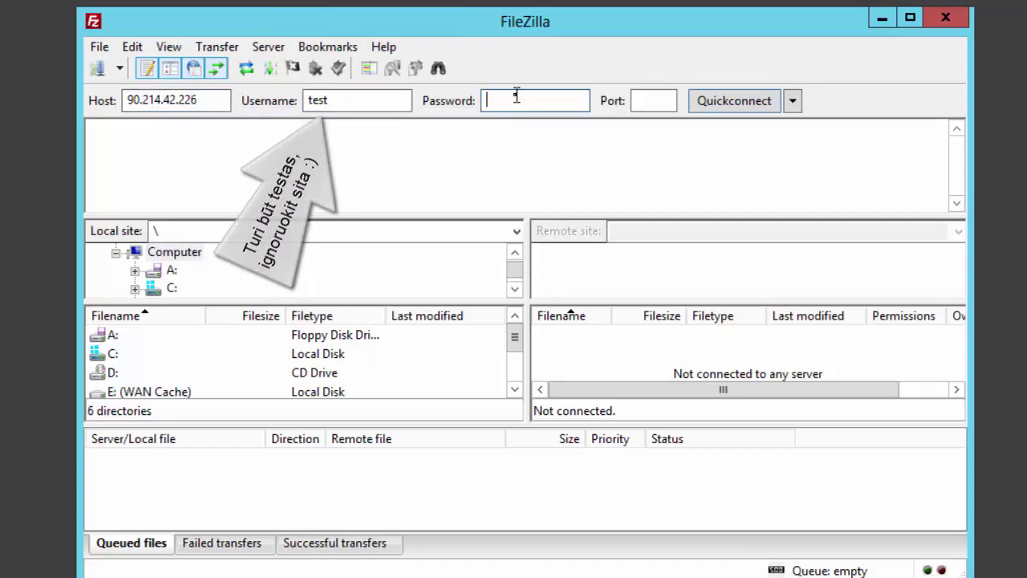
text(test)
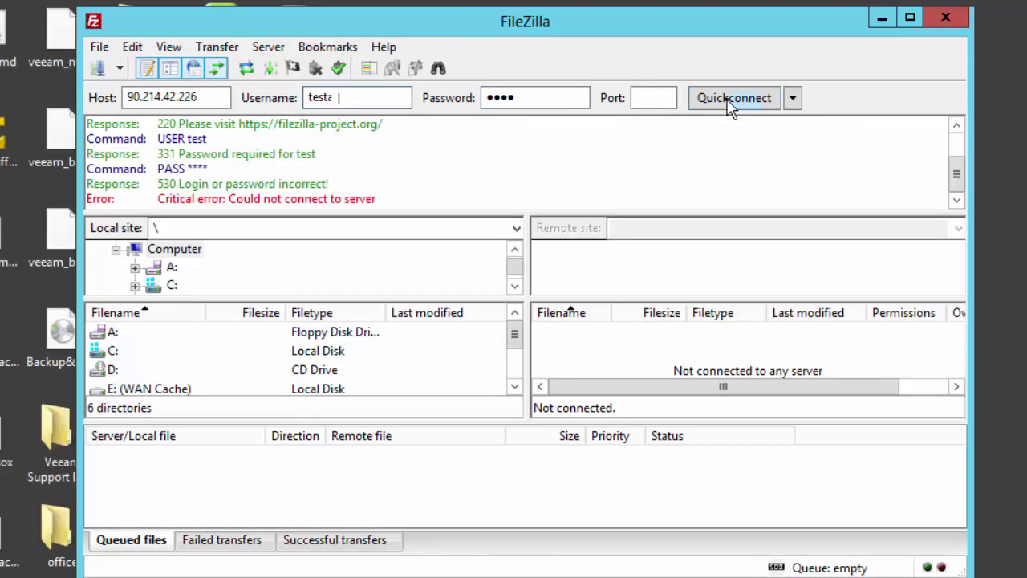
text(s)
click(730, 98)
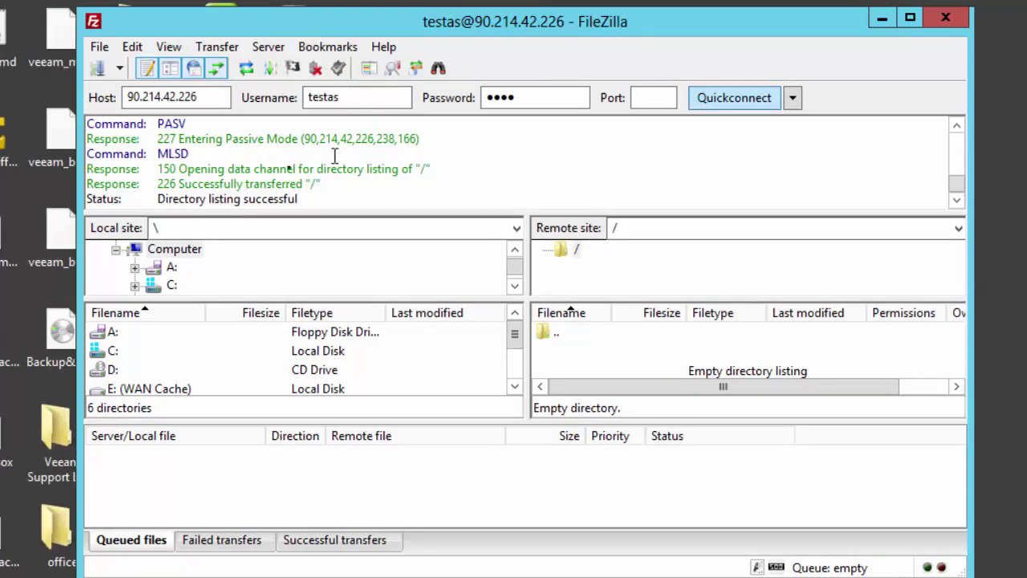
key(alt+Tab)
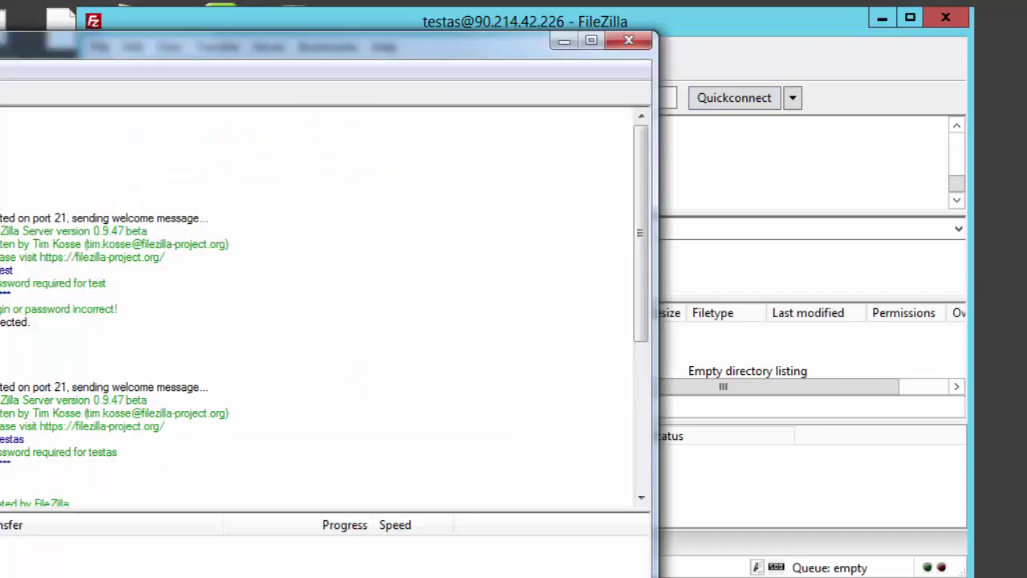
Highlight the server log lines recording testas's successful remote login
drag(333, 351, 423, 475)
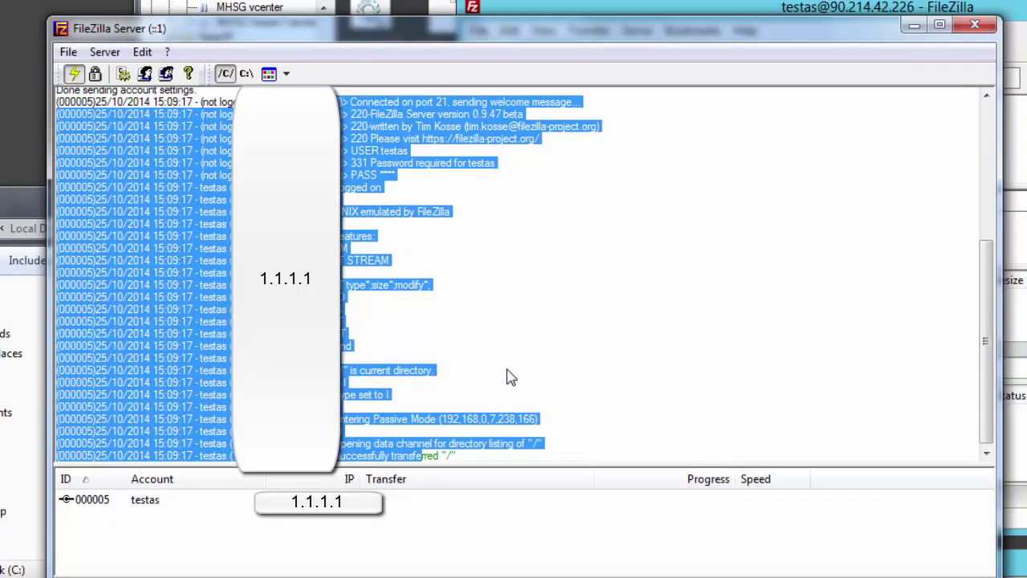
click(502, 376)
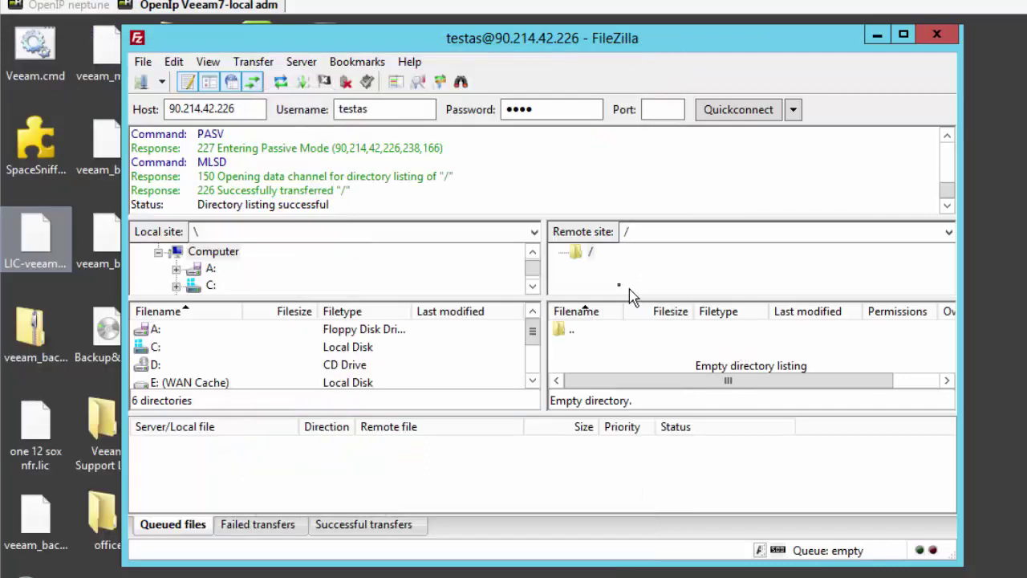
Create a remote directory named test1 in the server's root folder
right_click(587, 351)
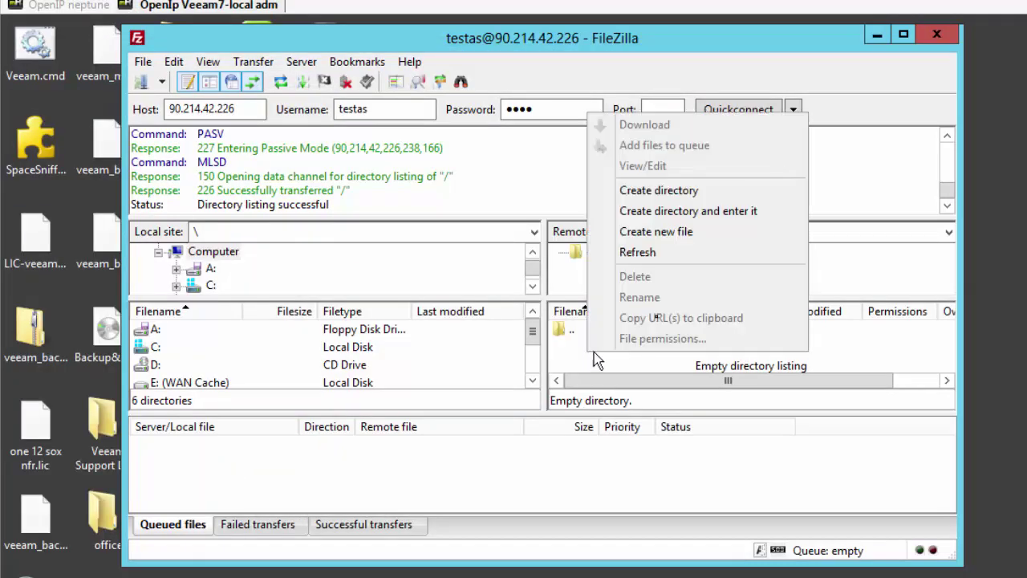
click(678, 192)
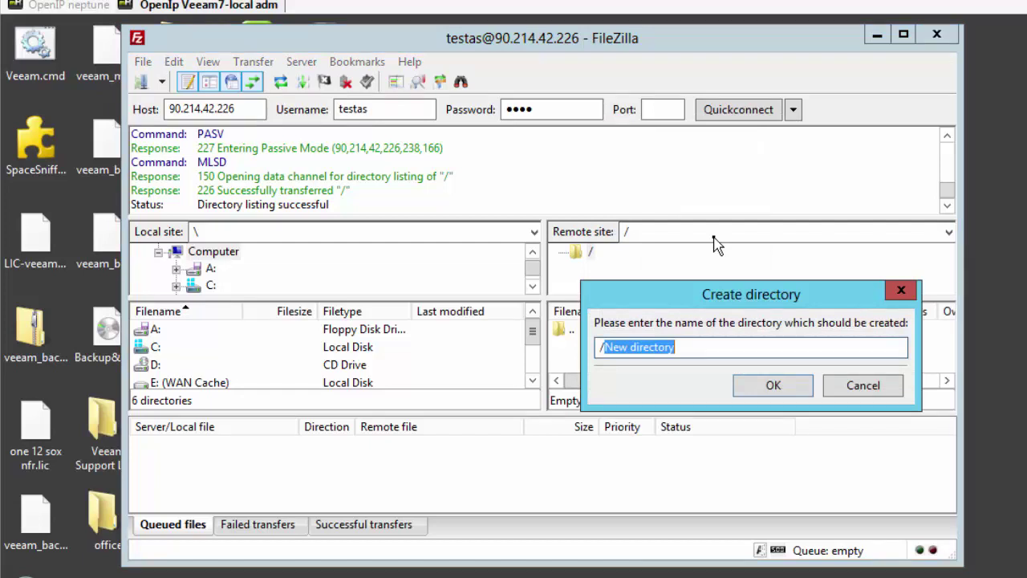
text(test1)
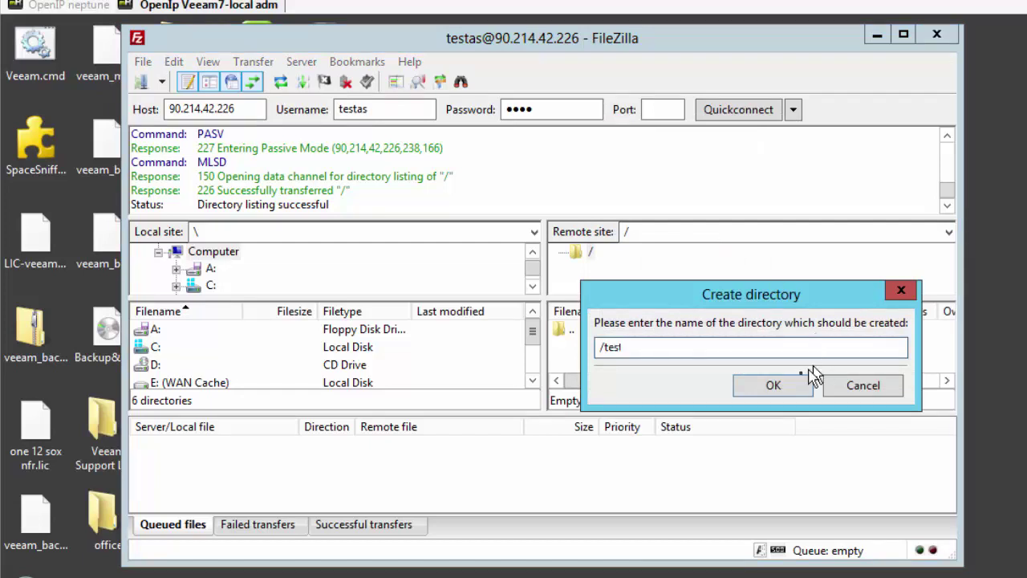
click(775, 387)
key(alt+Tab)
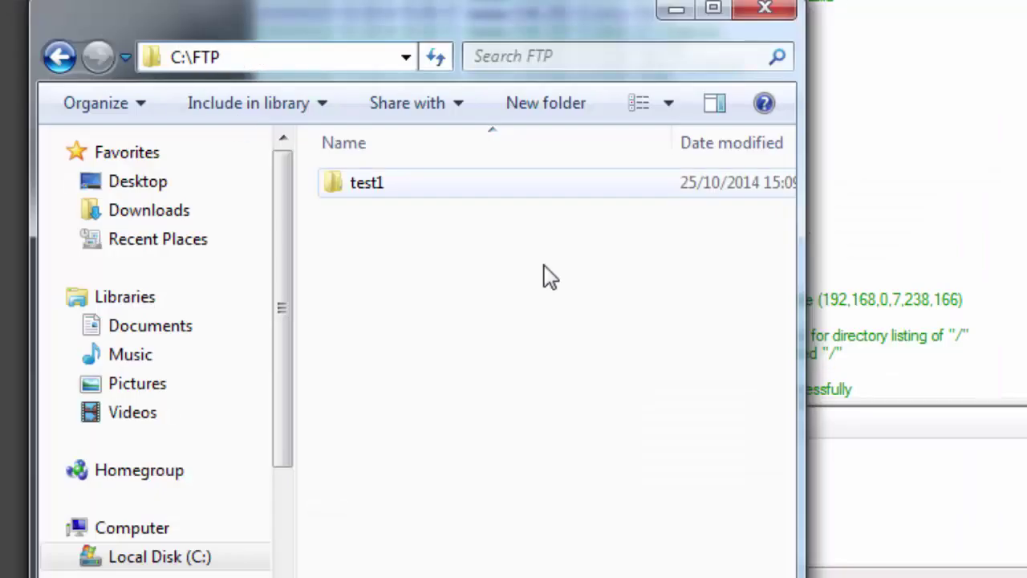
click(424, 305)
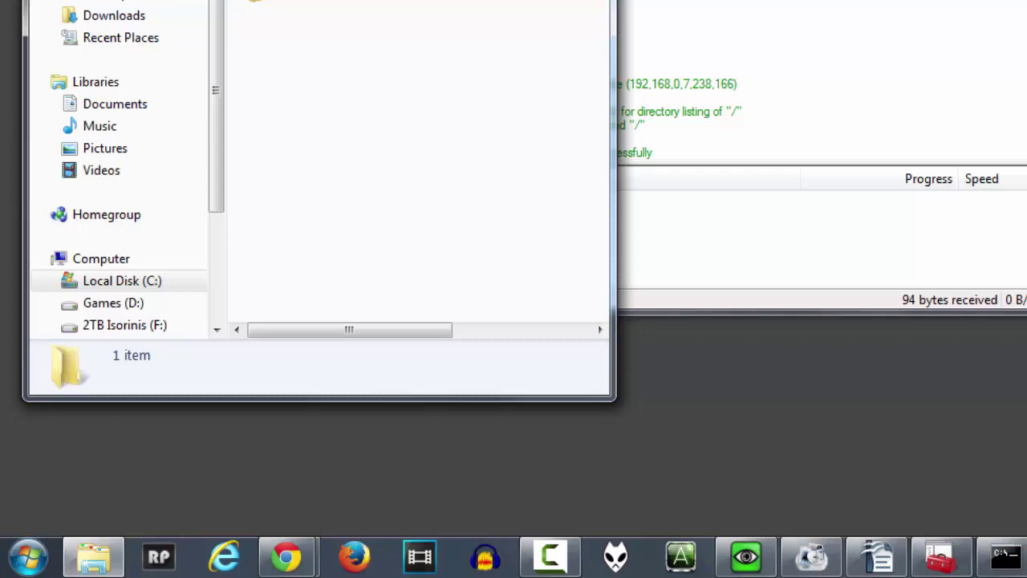
Browse the FileZilla Server Start-menu entries, then type the bullet 'Isjungti arba leisti FTP windows ugnieseneje'
click(28, 556)
click(96, 476)
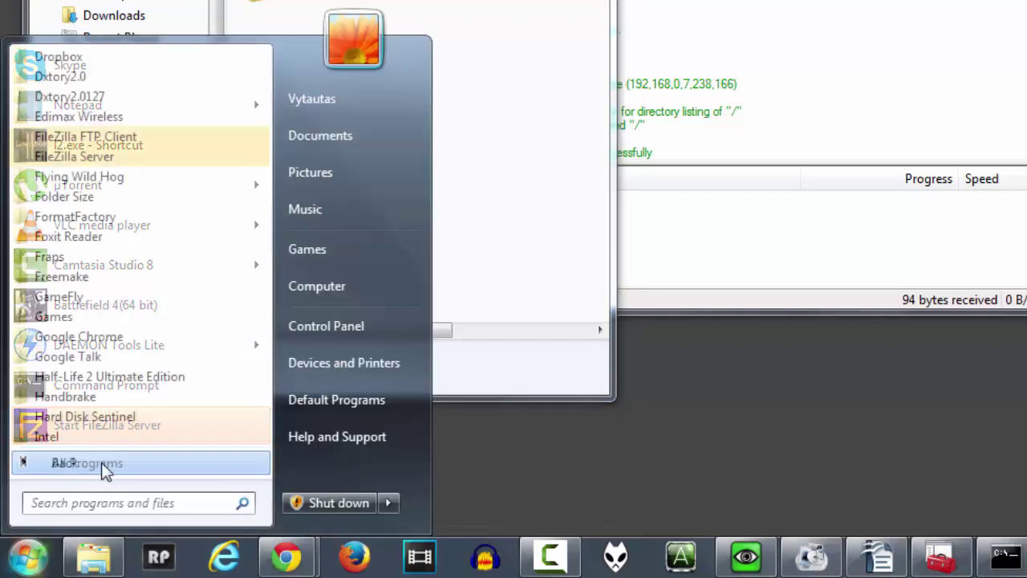
click(94, 155)
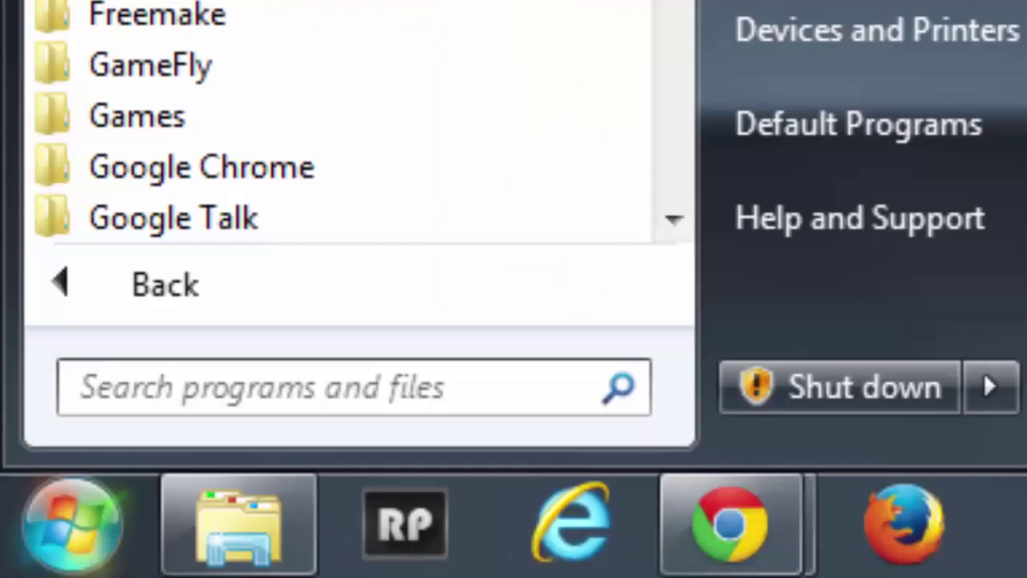
click(163, 205)
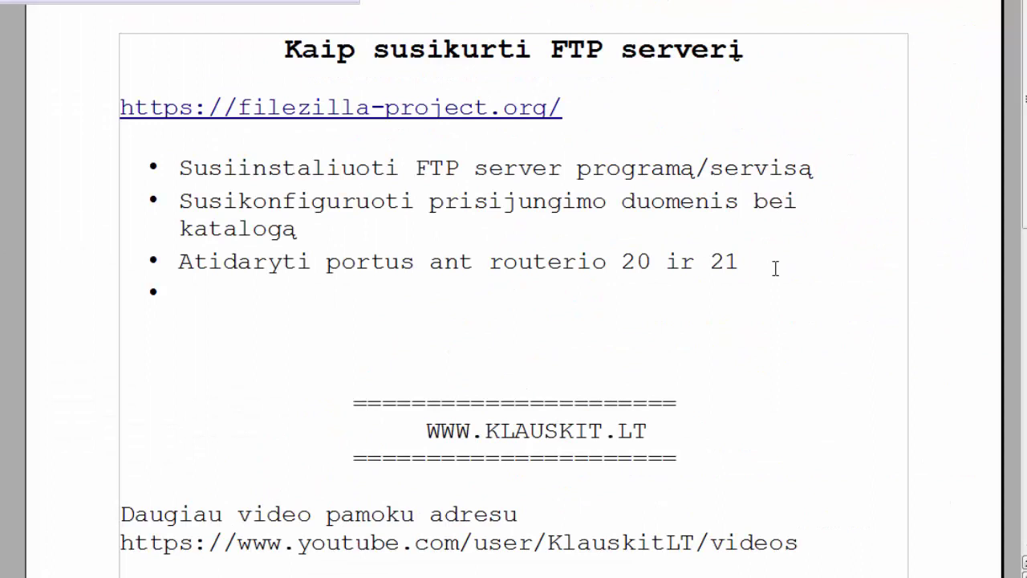
text(Isjungti arba leisti FTP windows ugnieseneje)
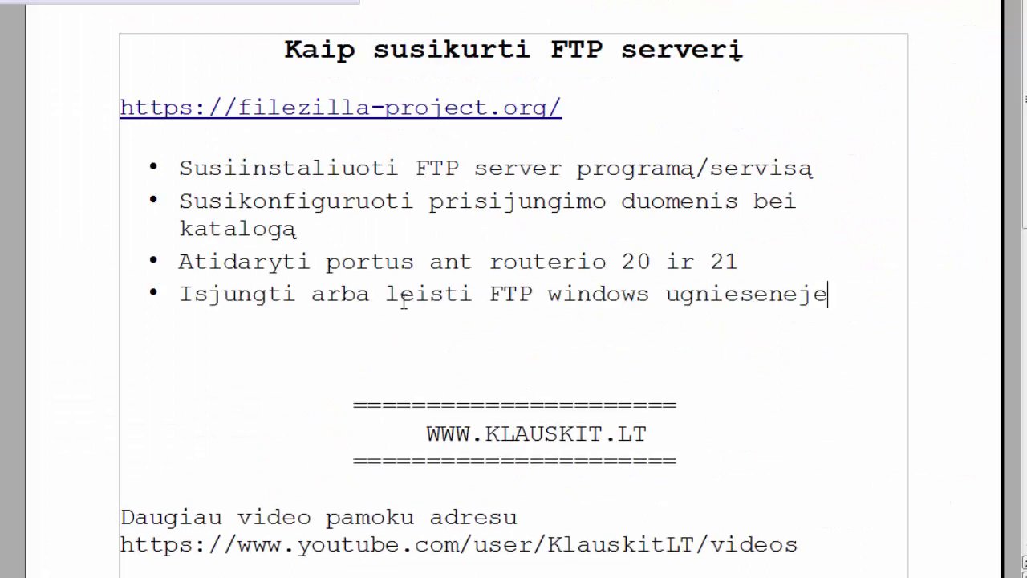